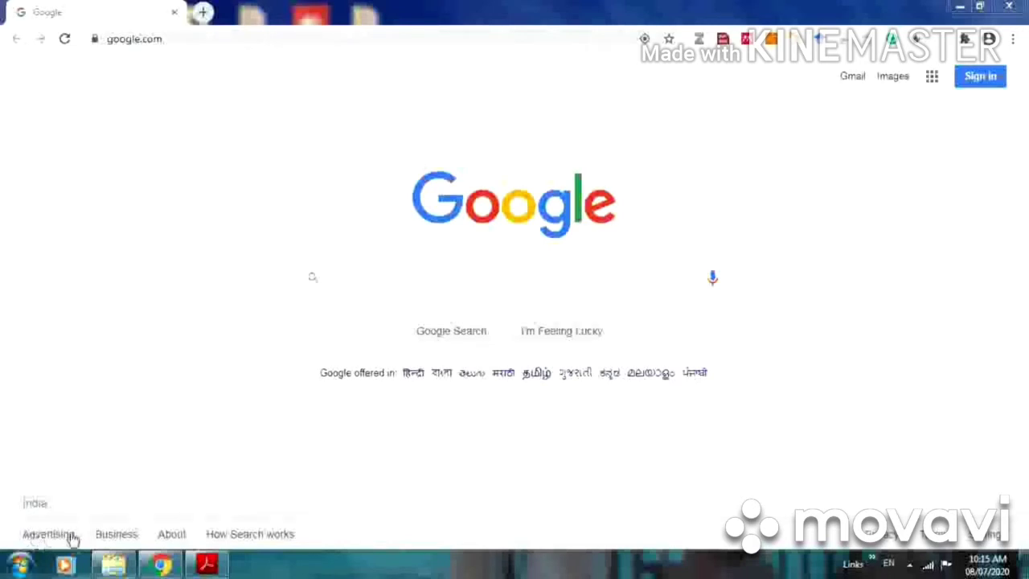
Search the web for "web of science" and open the Web of Science result
left_click(338, 279)
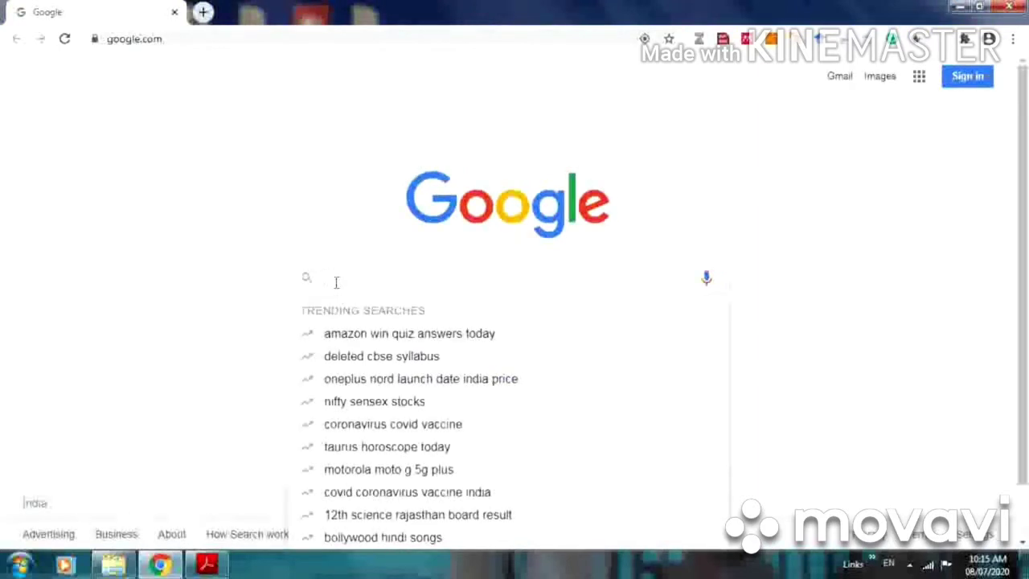
type("web of scienc")
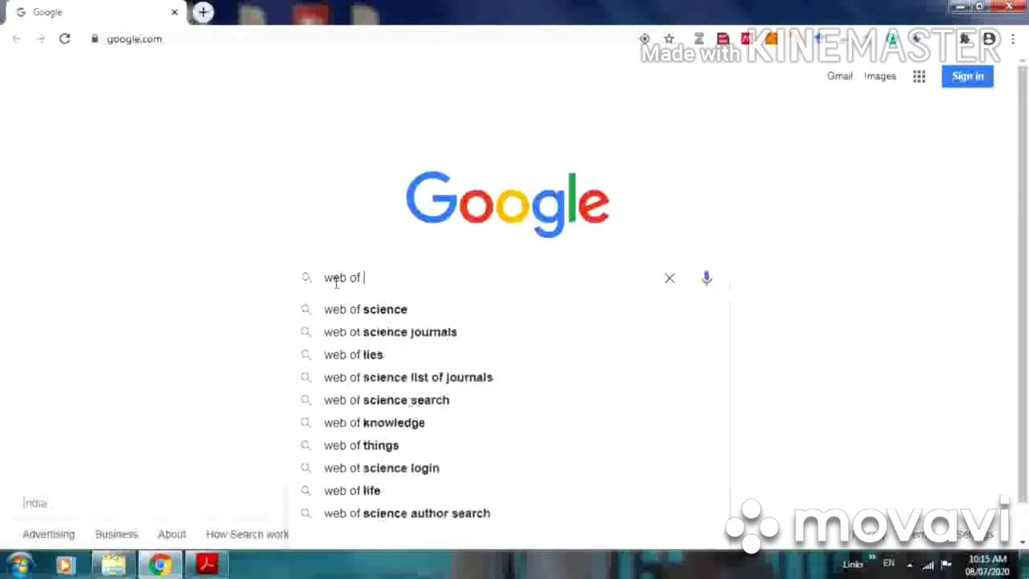
type("e")
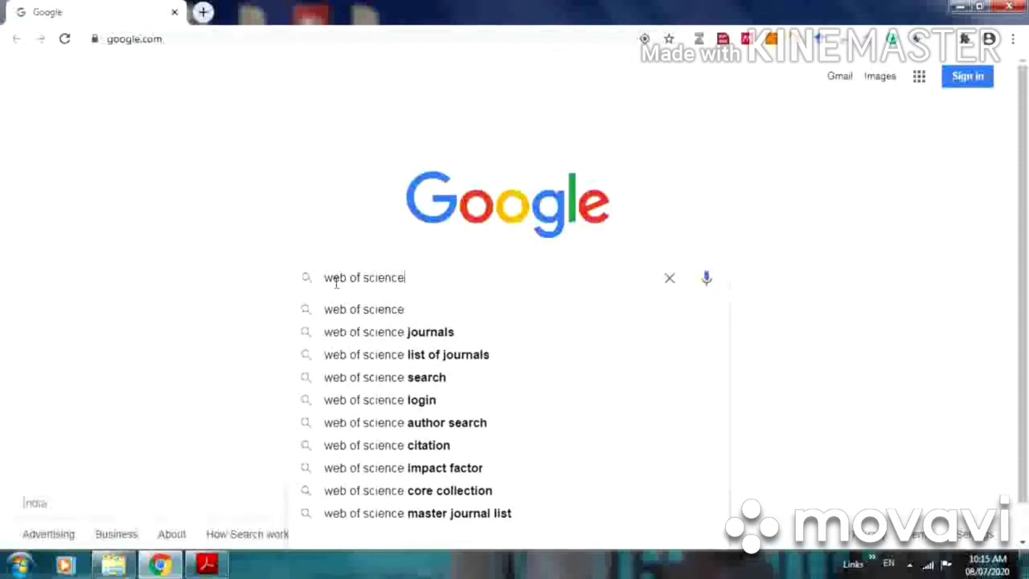
key("Return")
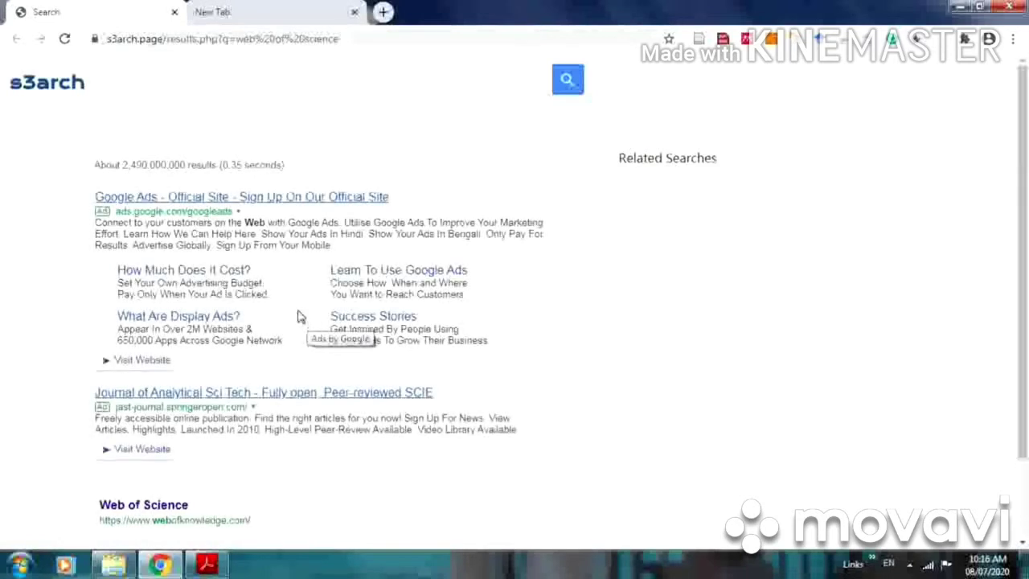
scroll(252, 419, "down", 1)
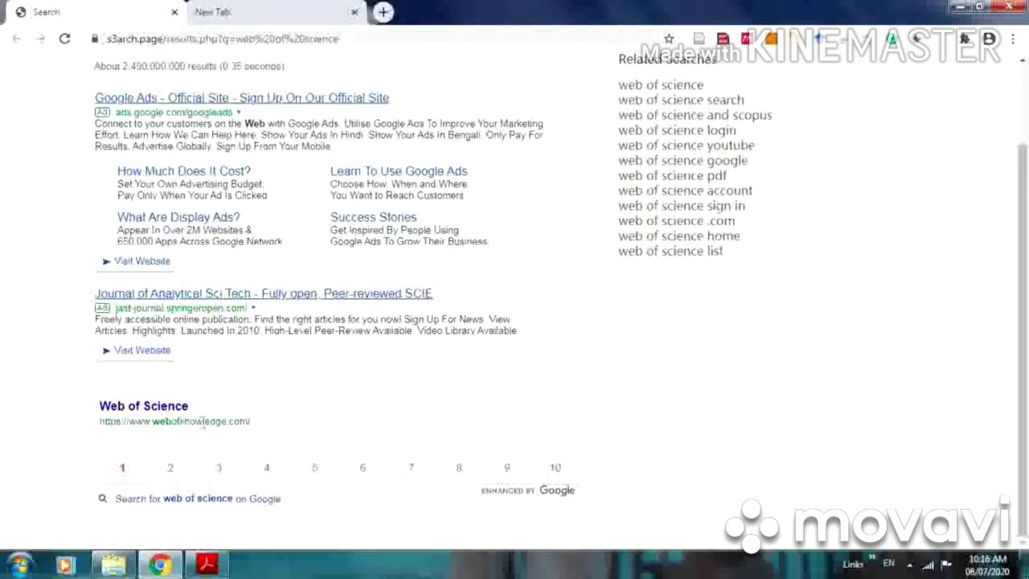
left_click(147, 408)
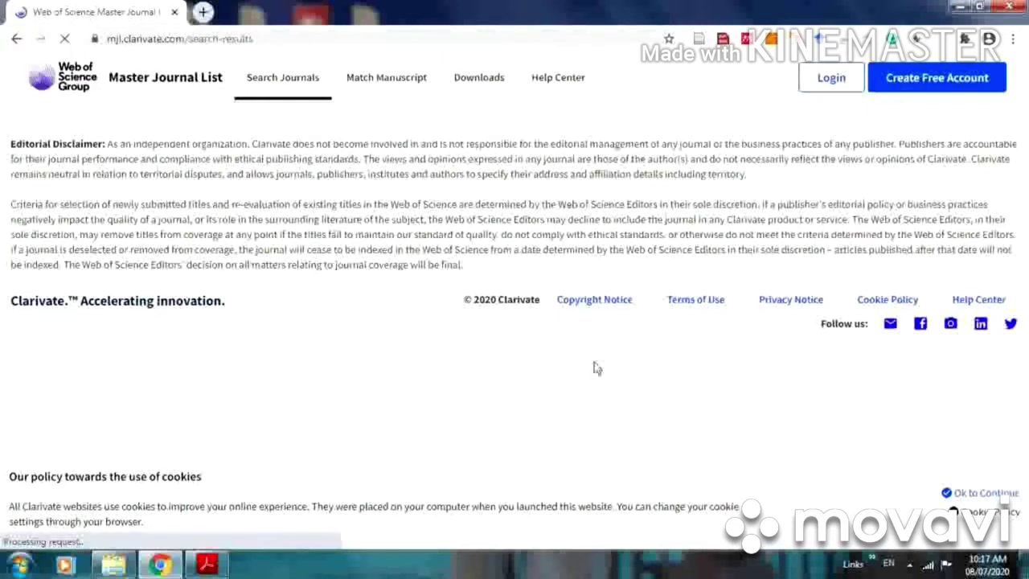
Search the Master Journal List for "Journal of mycology and plant pathology"
scroll(410, 430, "down", 4)
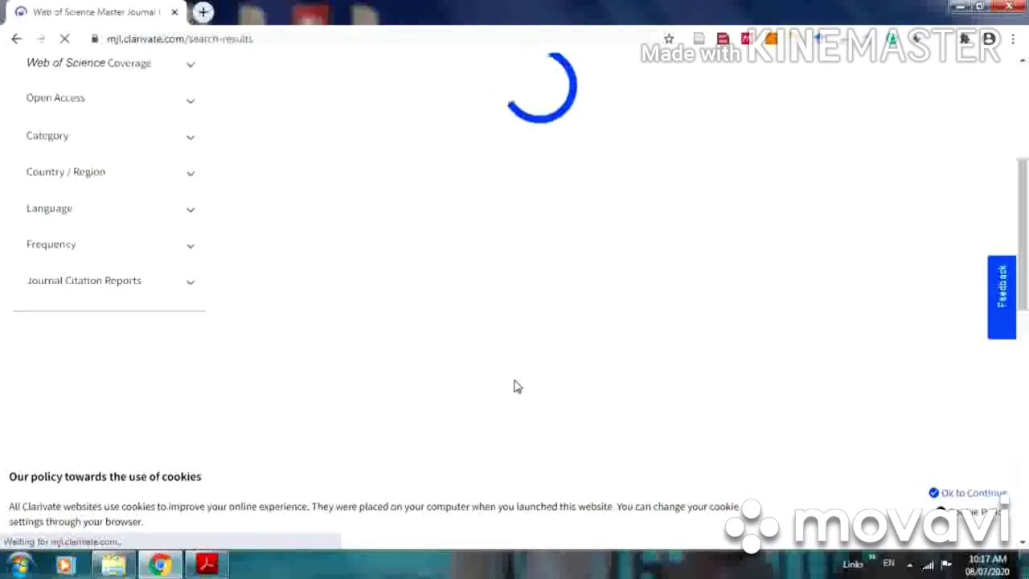
scroll(517, 383, "up", 4)
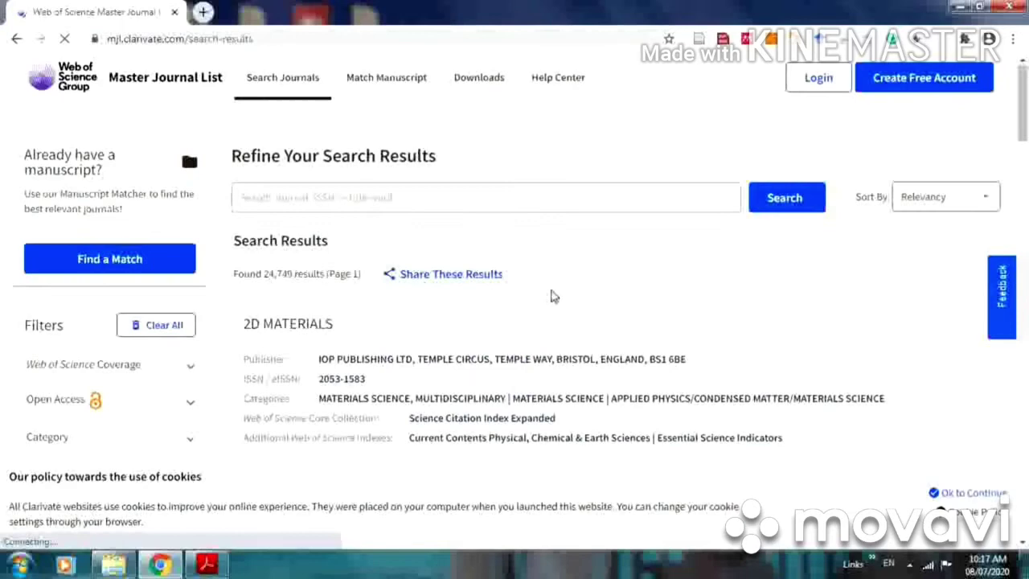
scroll(574, 354, "down", 10)
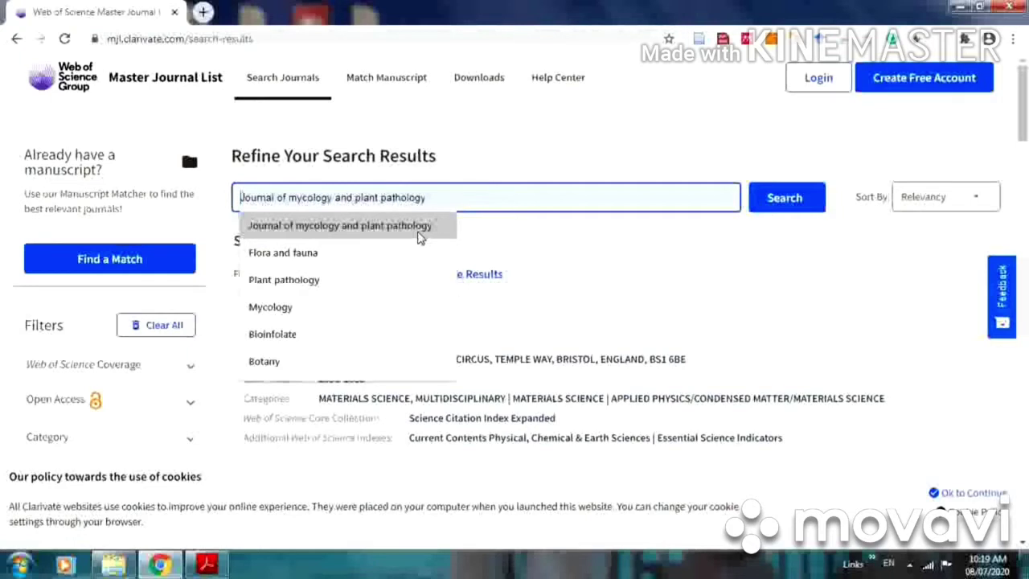
left_click(419, 229)
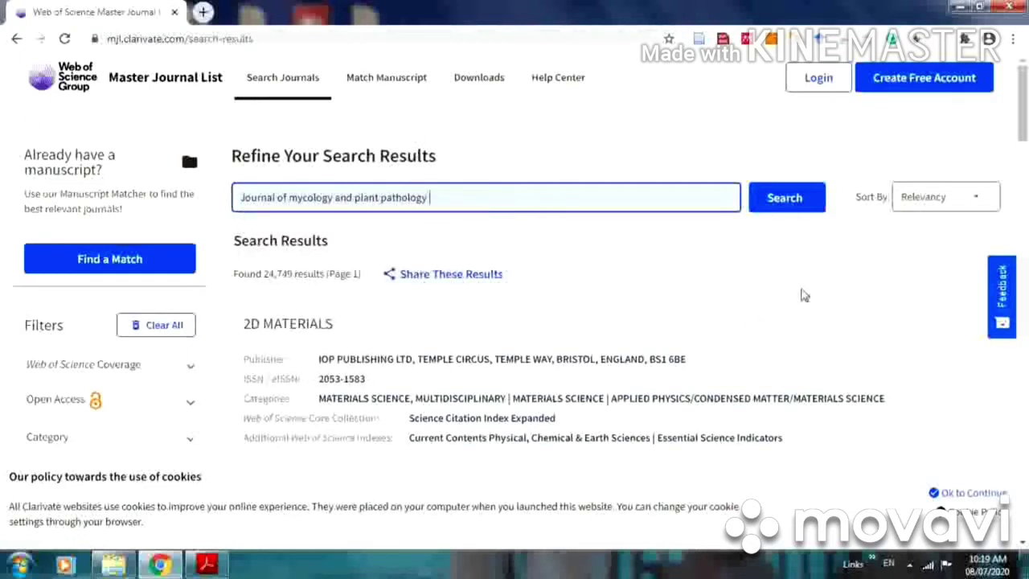
left_click(774, 200)
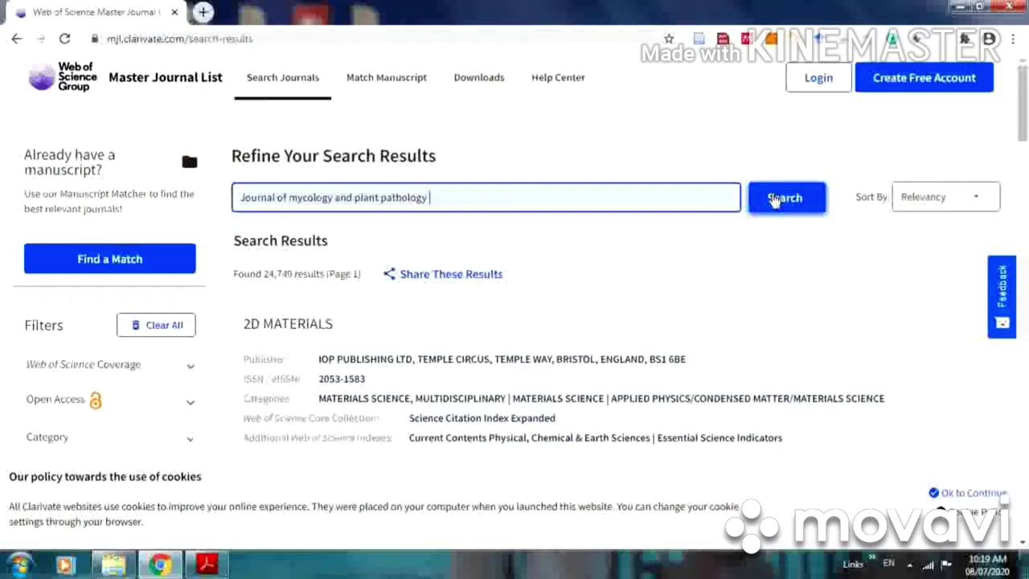
left_click(773, 200)
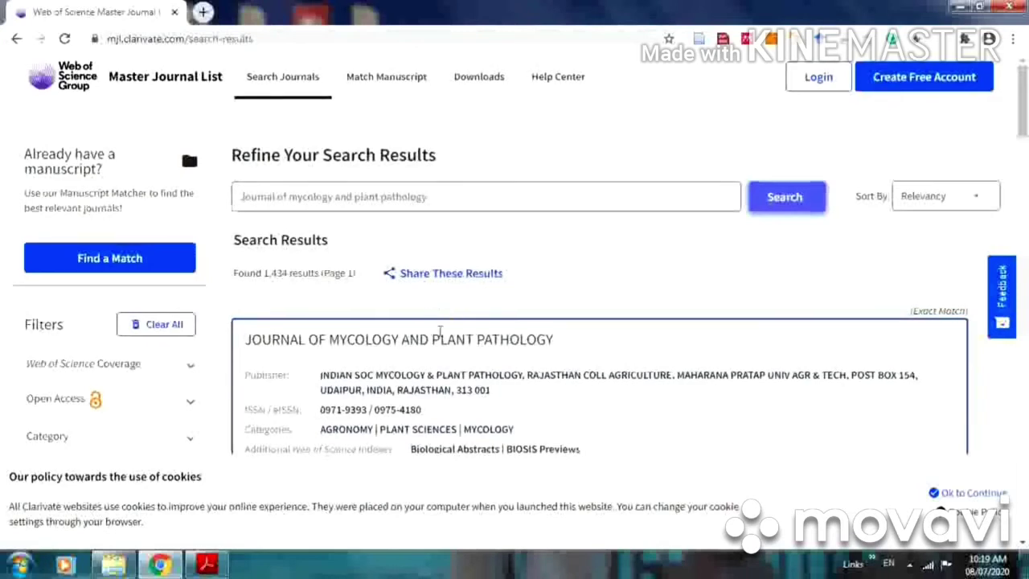
Examine the exact match's publisher, ISSN, categories and indexes, and compare them with the other journals in the results
scroll(440, 331, "down", 3)
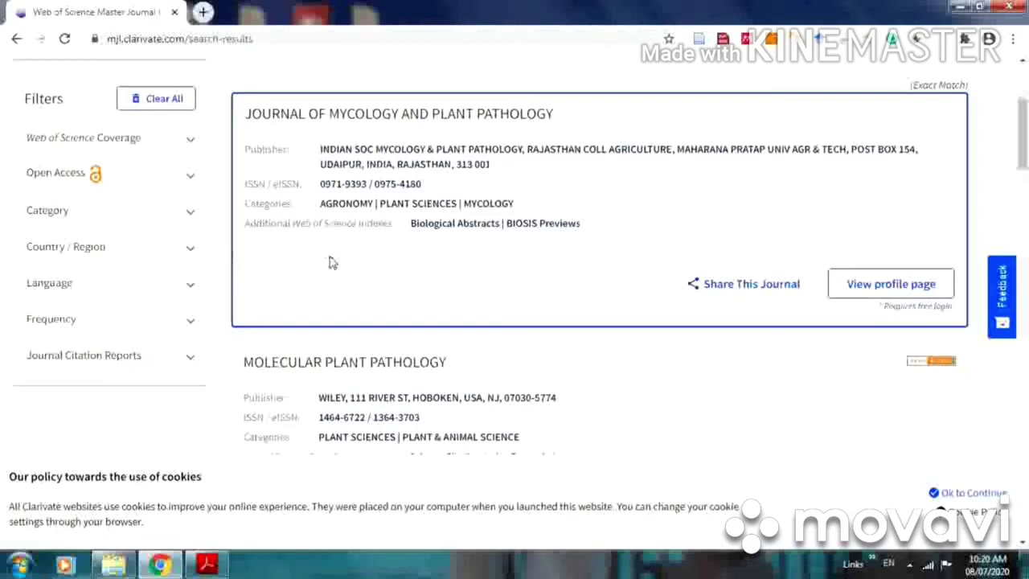
scroll(536, 371, "down", 5)
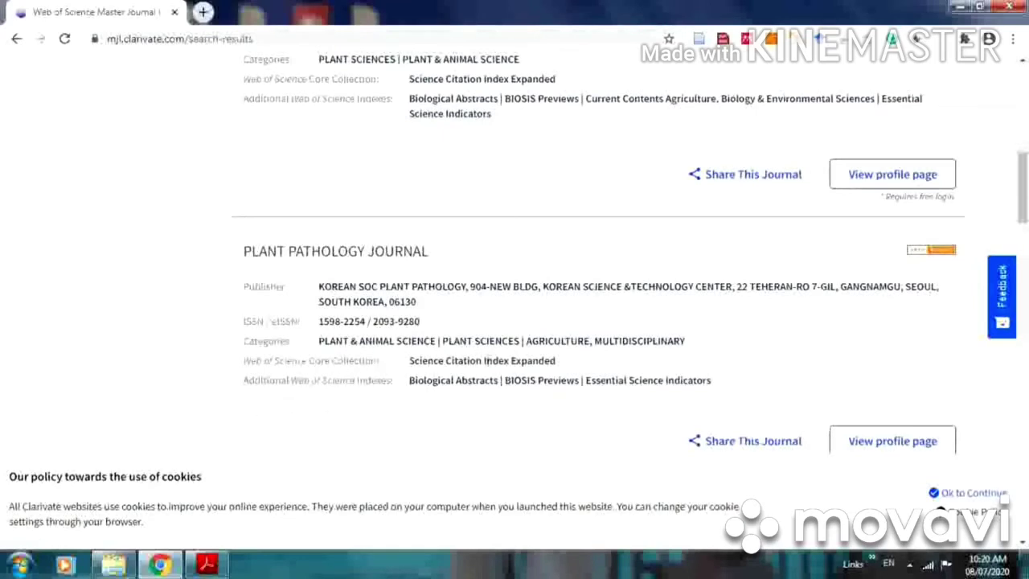
scroll(490, 362, "down", 5)
scroll(332, 390, "up", 6)
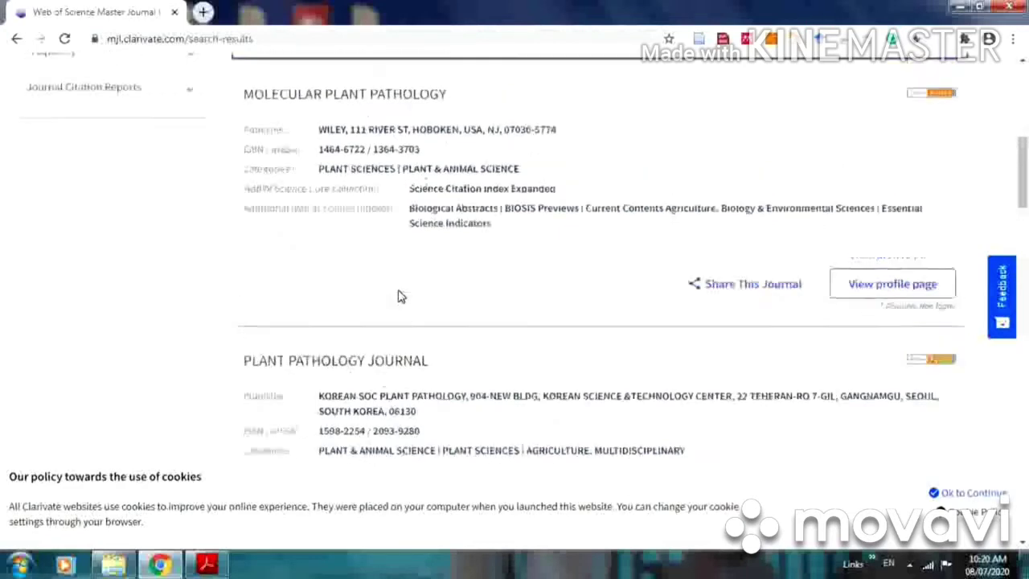
scroll(398, 295, "up", 7)
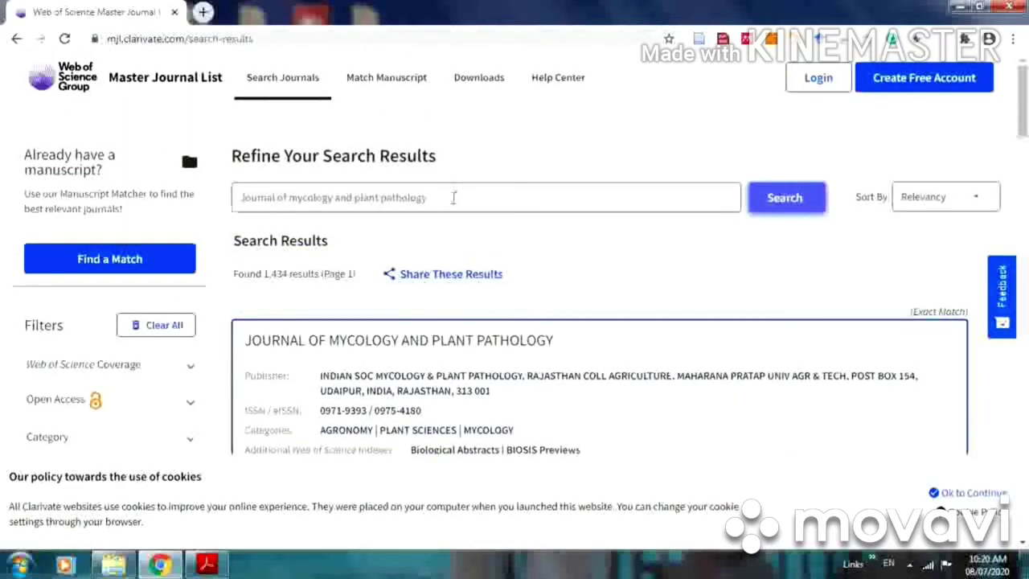
Clear the journal name from the search field
left_click(447, 198)
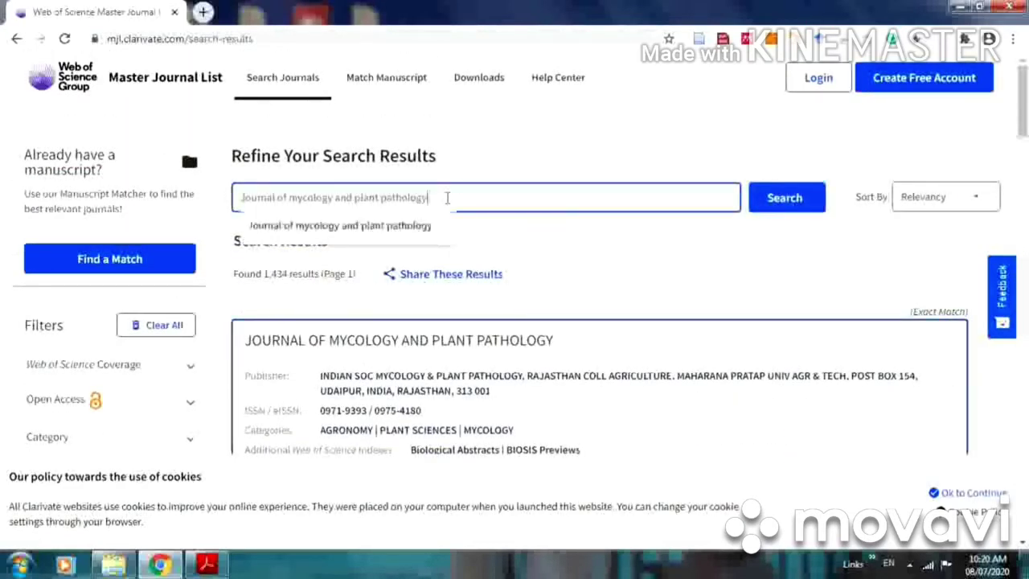
key("BackSpace")
key("BackSpace")
key("BackSpace")
key("BackSpace")
key("BackSpace")
key("BackSpace")
key("BackSpace")
key("BackSpace")
key("BackSpace")
key("BackSpace")
key("BackSpace")
key("BackSpace")
key("BackSpace")
key("BackSpace")
key("BackSpace")
key("BackSpace")
key("BackSpace")
key("BackSpace")
key("BackSpace")
key("BackSpace")
key("BackSpace")
key("BackSpace")
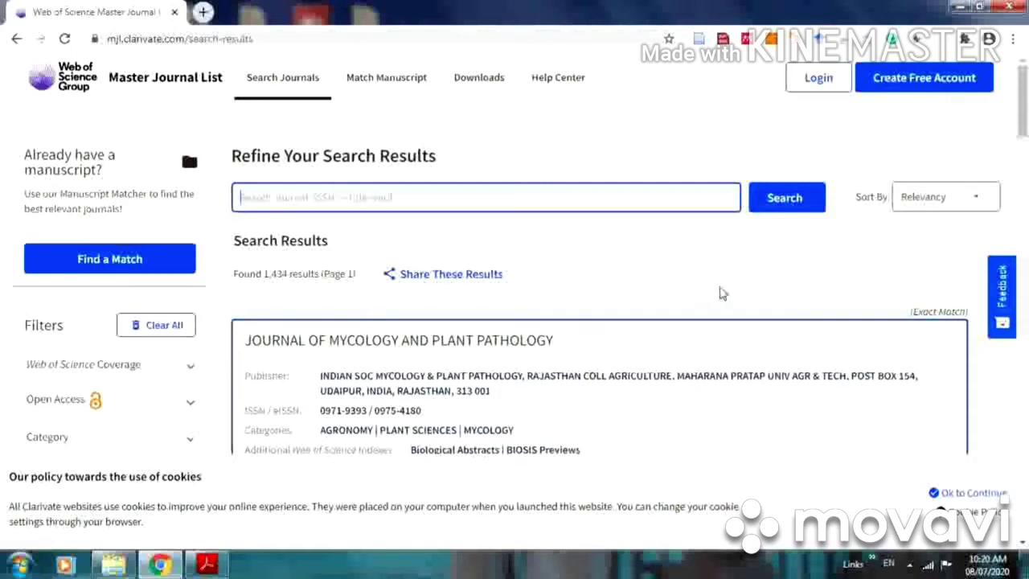
Start finding a match for a manuscript and sign in with the saved account e-mail and password
left_click(150, 260)
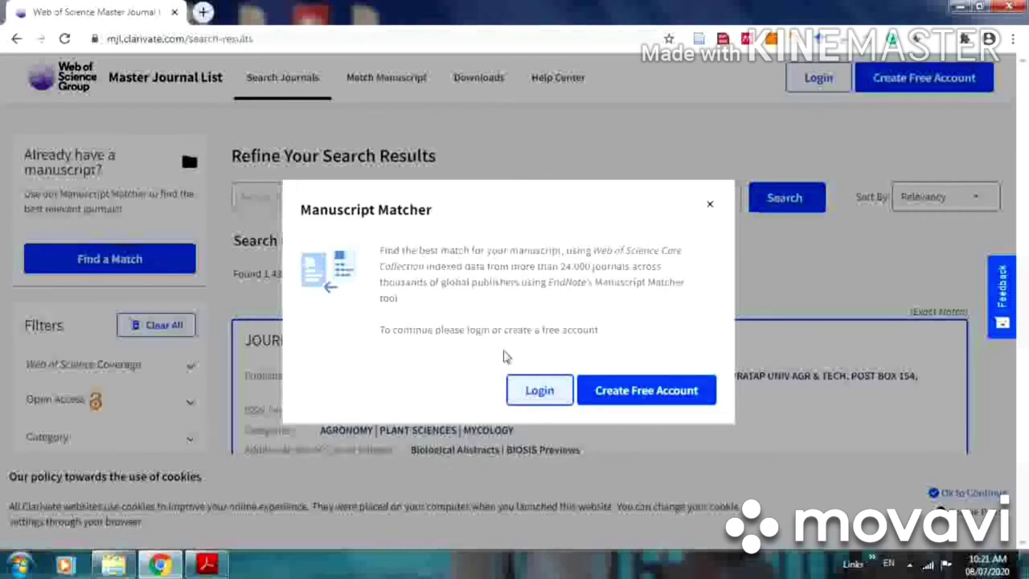
left_click(537, 392)
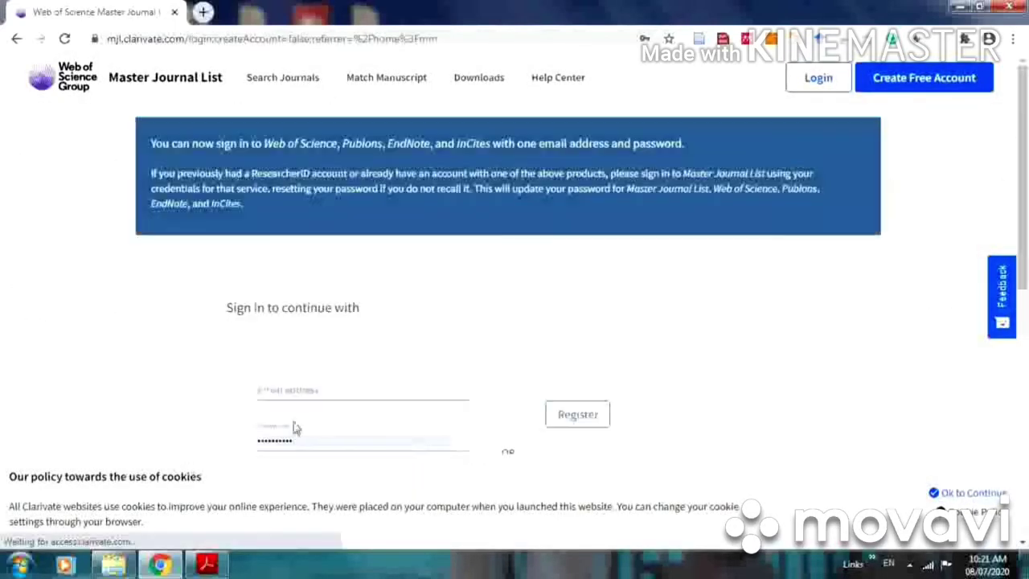
scroll(468, 370, "down", 4)
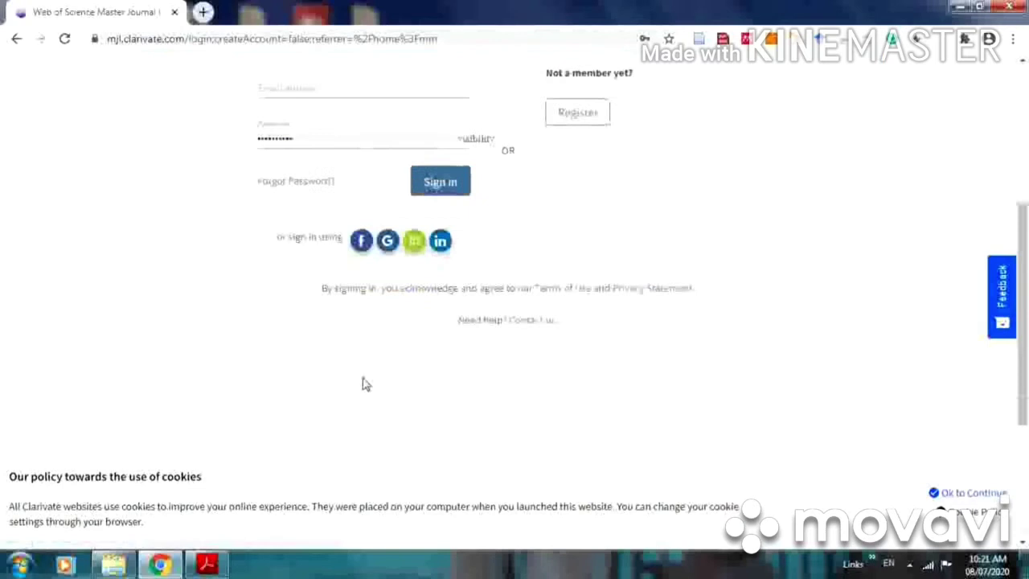
scroll(294, 363, "up", 2)
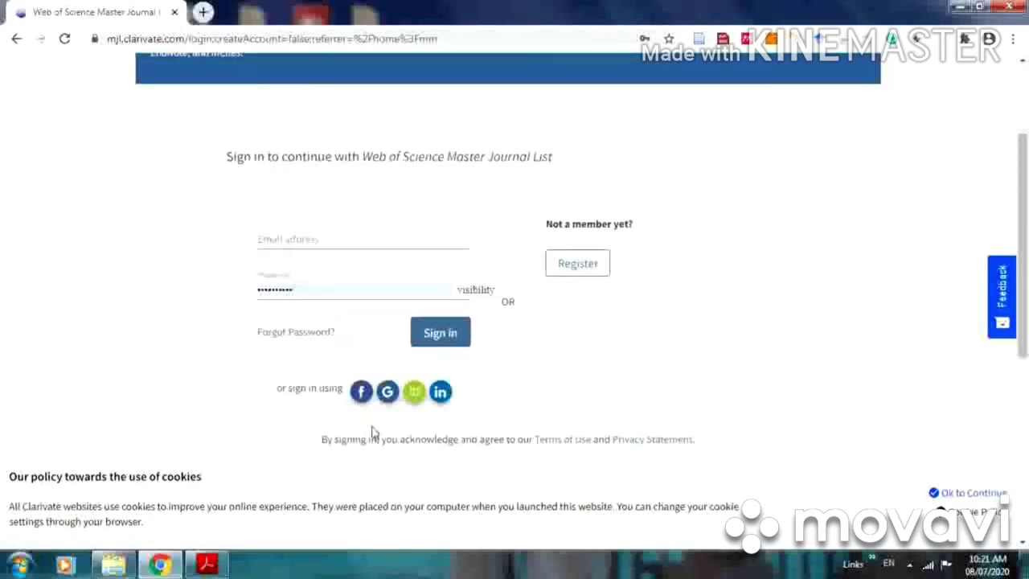
left_click(293, 239)
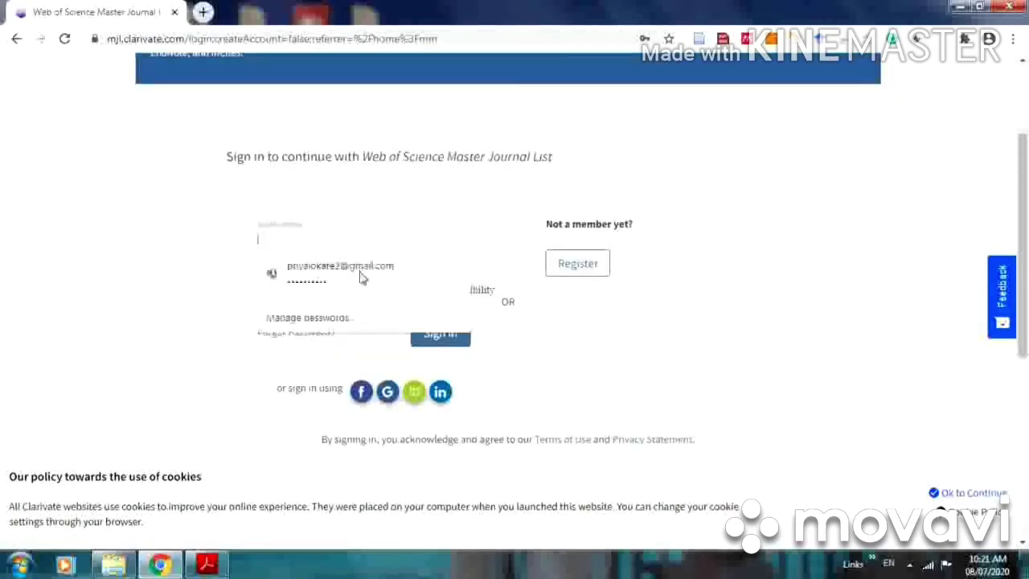
left_click(343, 278)
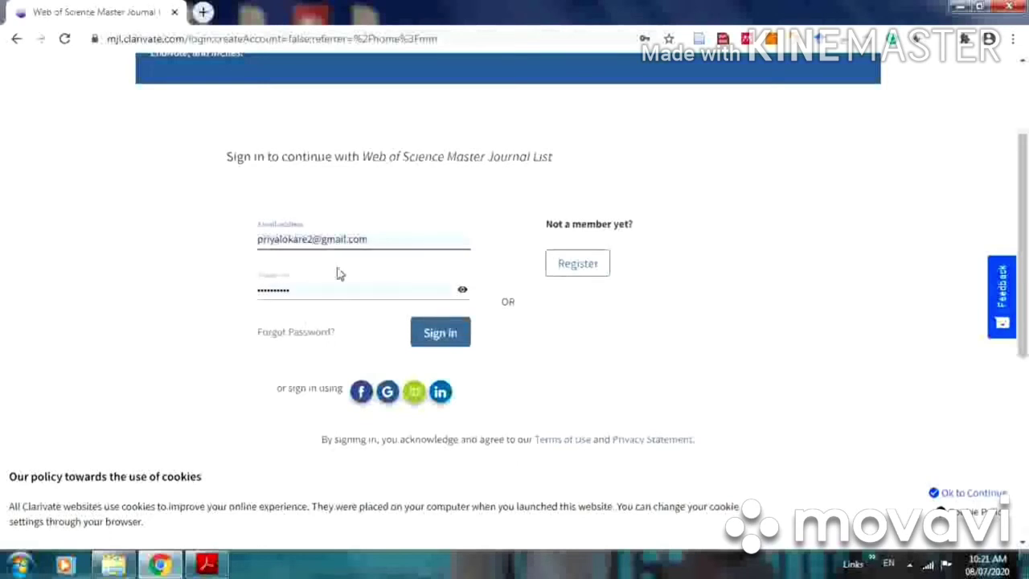
left_click(440, 342)
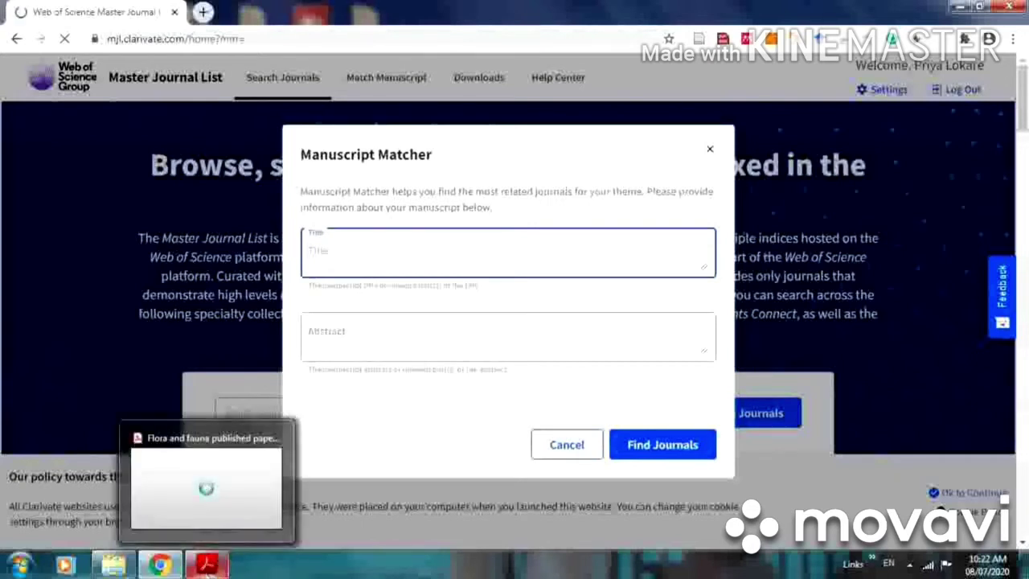
Locate the Flora and fauna published paper PDF on Local Disk (D:) and switch to it in Adobe Acrobat Reader
mouse_move(113, 569)
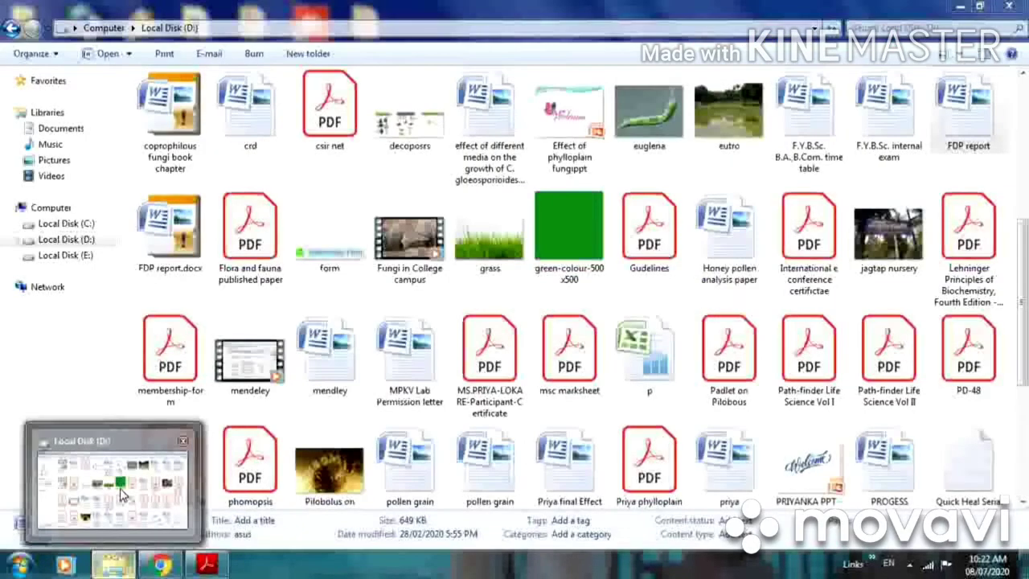
left_click(121, 499)
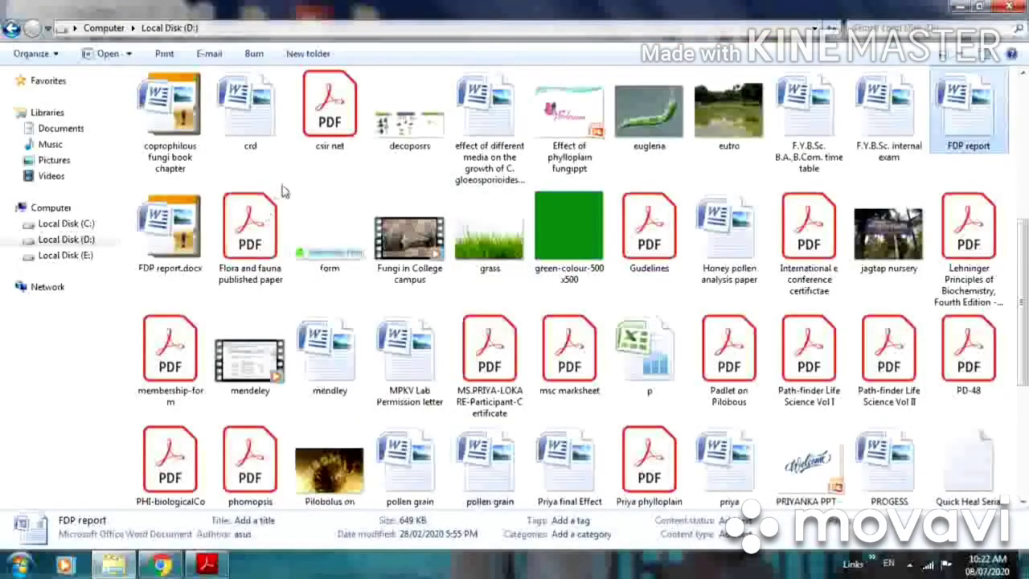
left_click(227, 249)
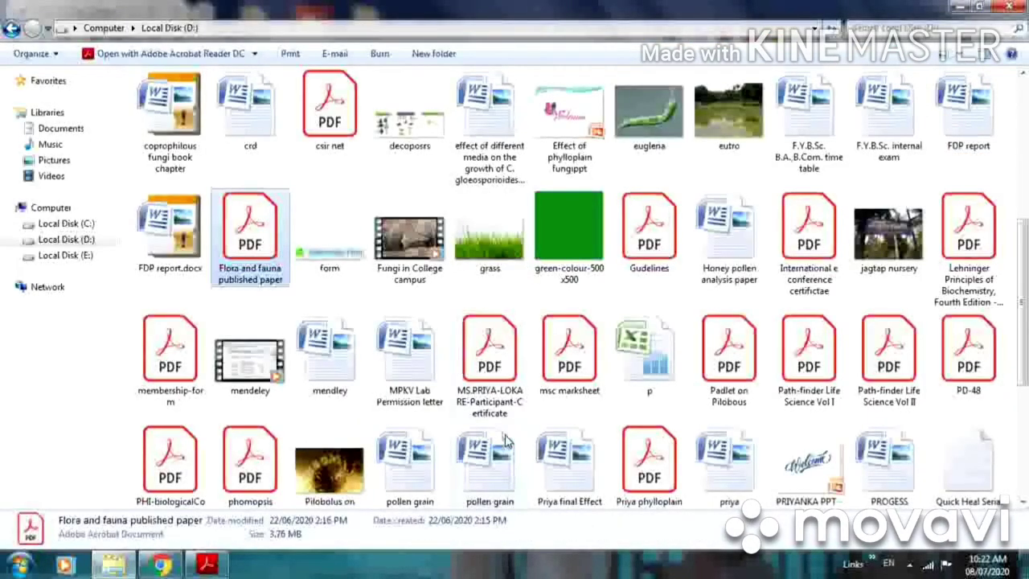
right_click(268, 242)
left_click(58, 347)
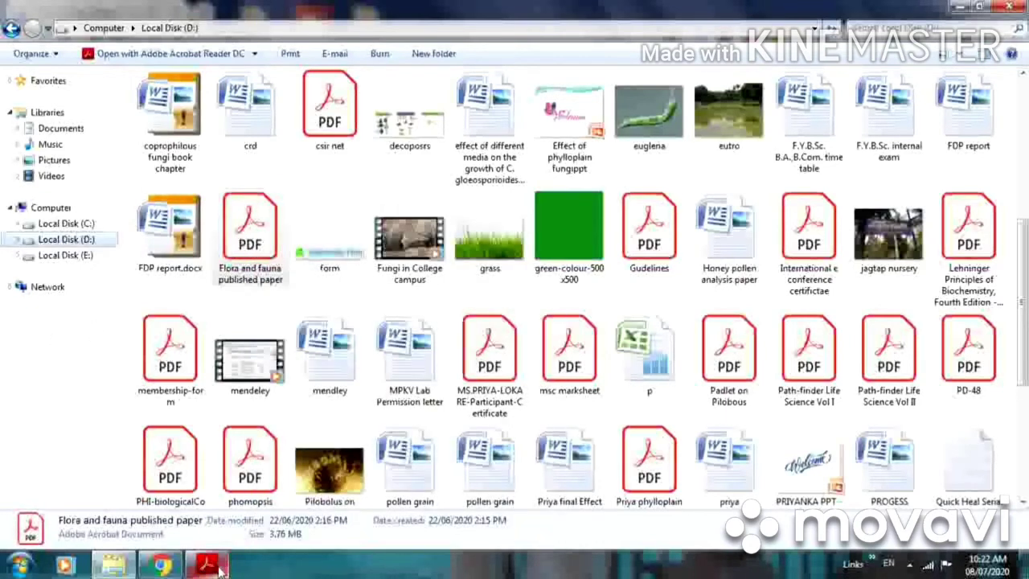
mouse_move(211, 565)
left_click(221, 488)
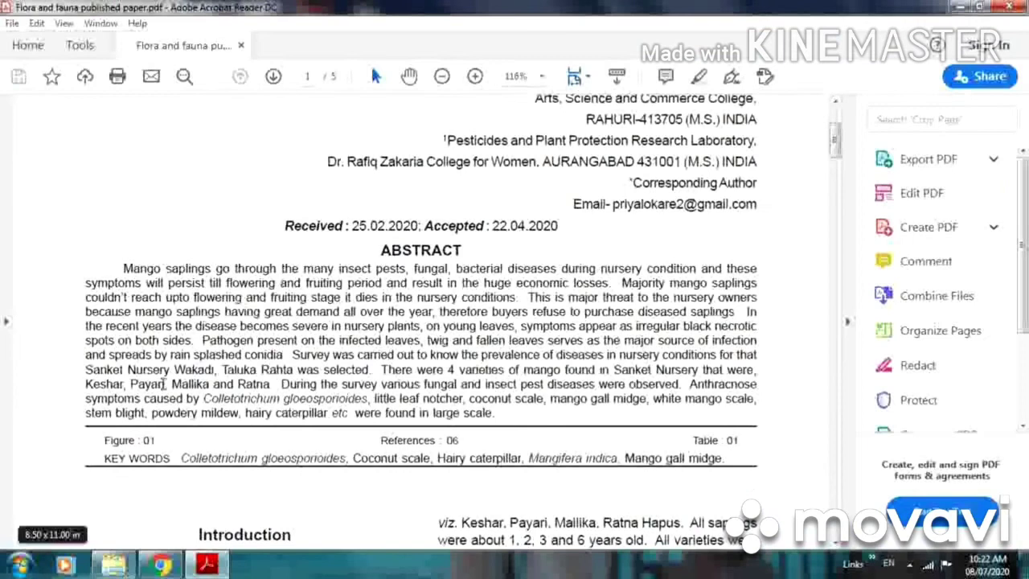
Copy the paper's title, "Preliminary survey on diseases of Mango (Mangifera indica) under nursery conditions"
scroll(286, 406, "up", 5)
scroll(286, 406, "up", 1)
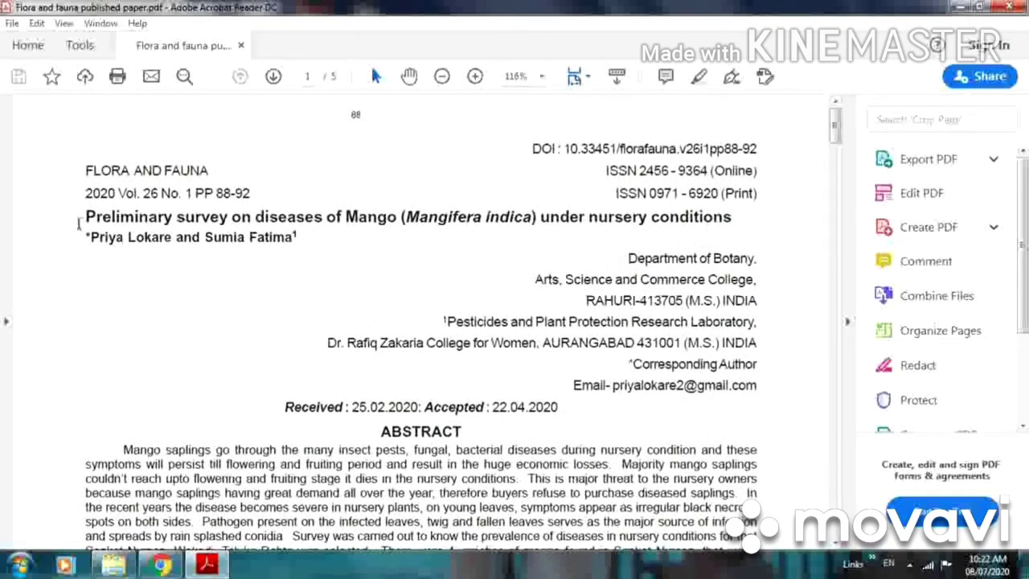
left_click_drag(86, 217, 728, 223)
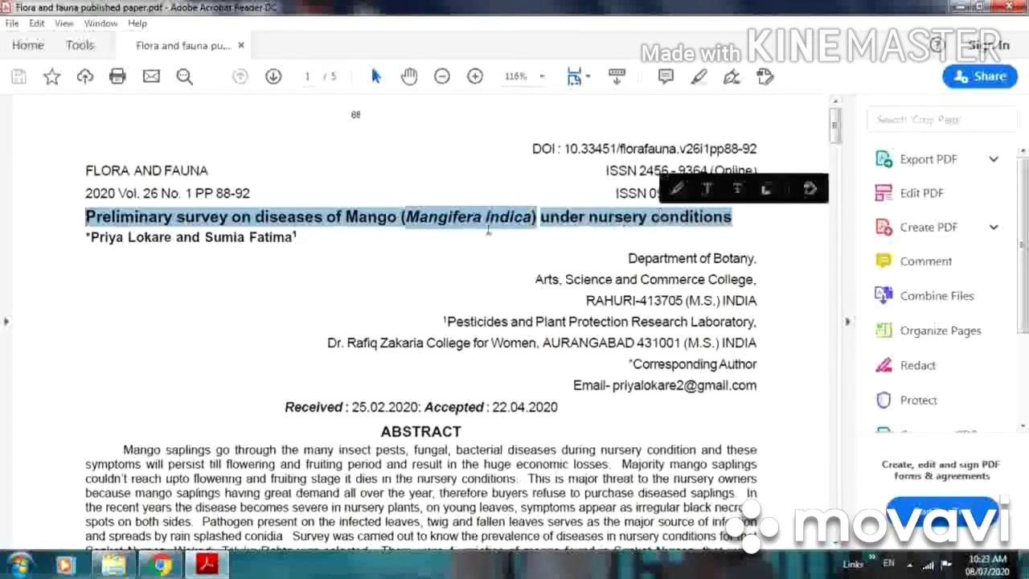
left_click(769, 190)
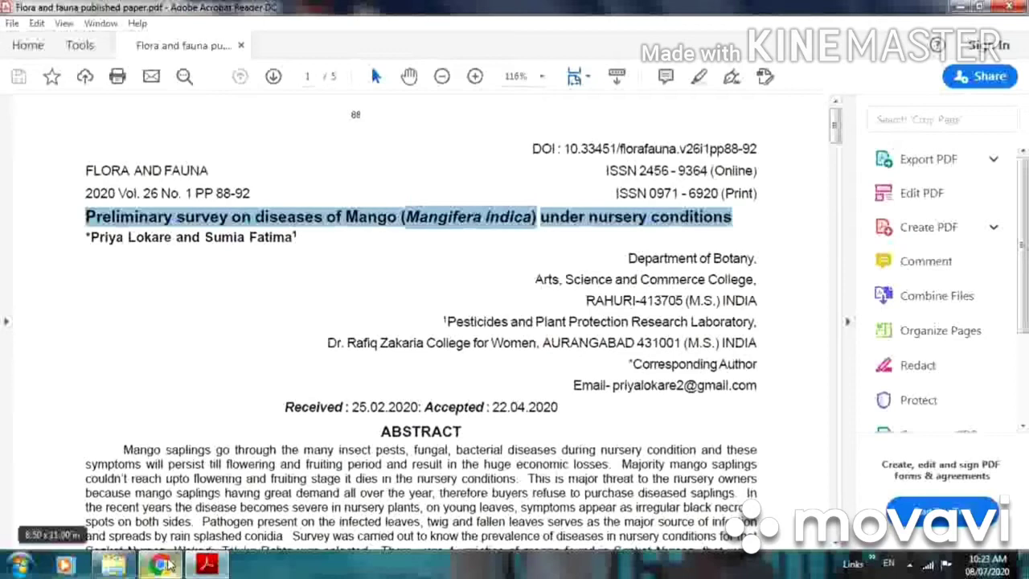
Switch to the Manuscript Matcher form in Chrome and paste the copied paper title as the manuscript's title
mouse_move(167, 565)
left_click(169, 515)
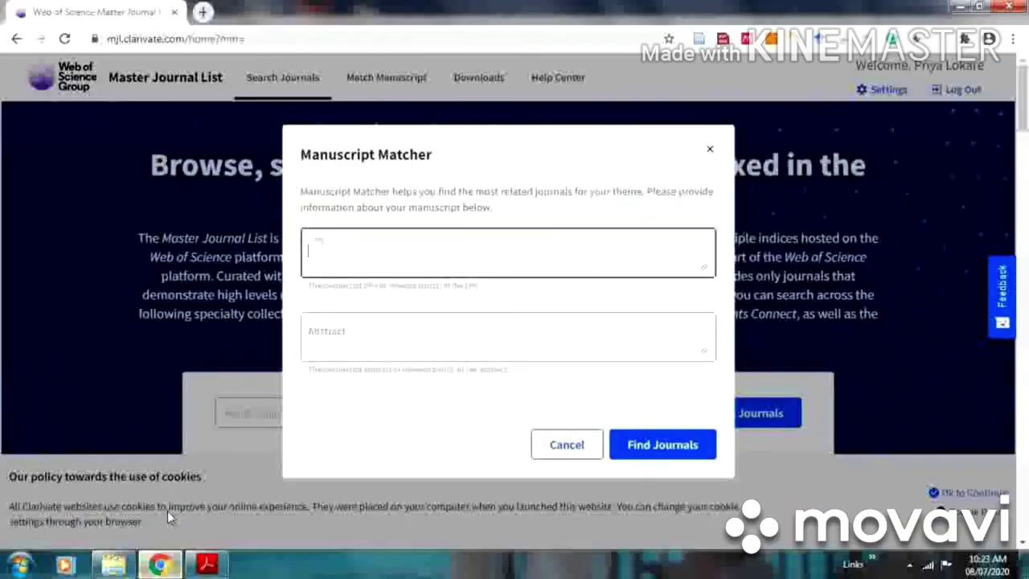
right_click(331, 250)
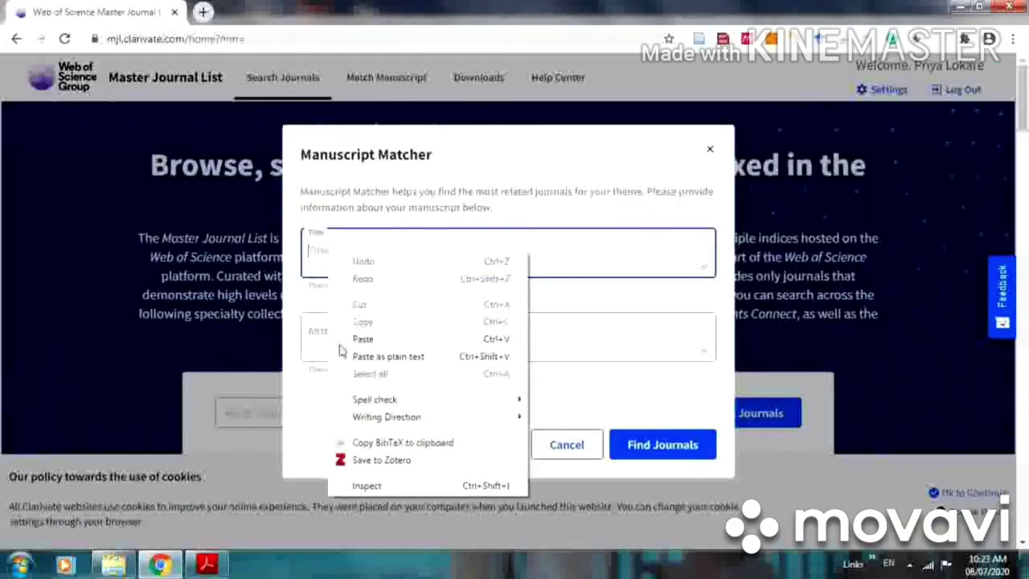
left_click(359, 338)
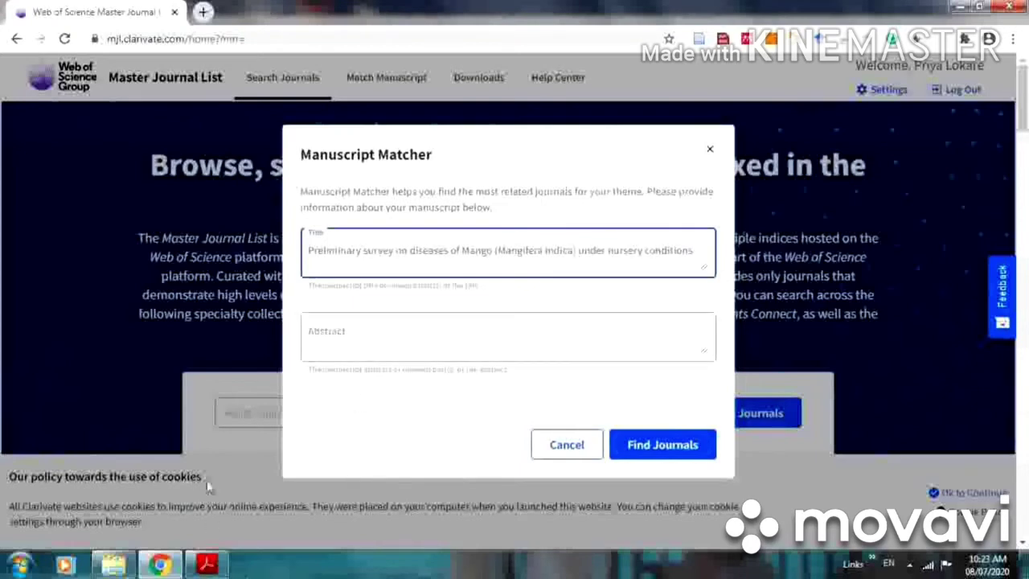
Switch back to the Flora and fauna paper in Adobe Acrobat Reader and copy the full text of its abstract
mouse_move(206, 567)
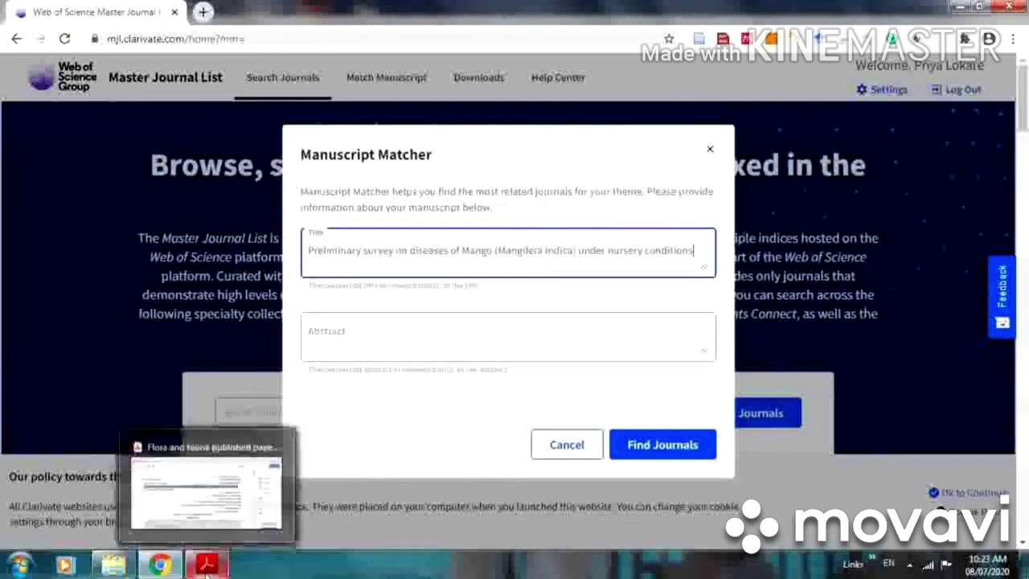
left_click(211, 514)
scroll(392, 299, "down", 3)
scroll(391, 298, "down", 2)
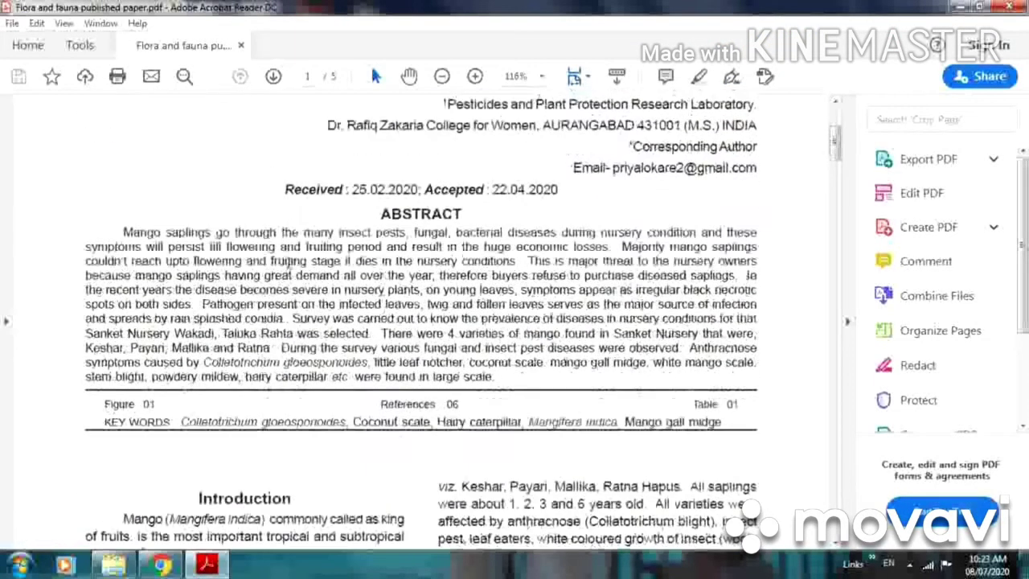
left_click_drag(122, 232, 447, 376)
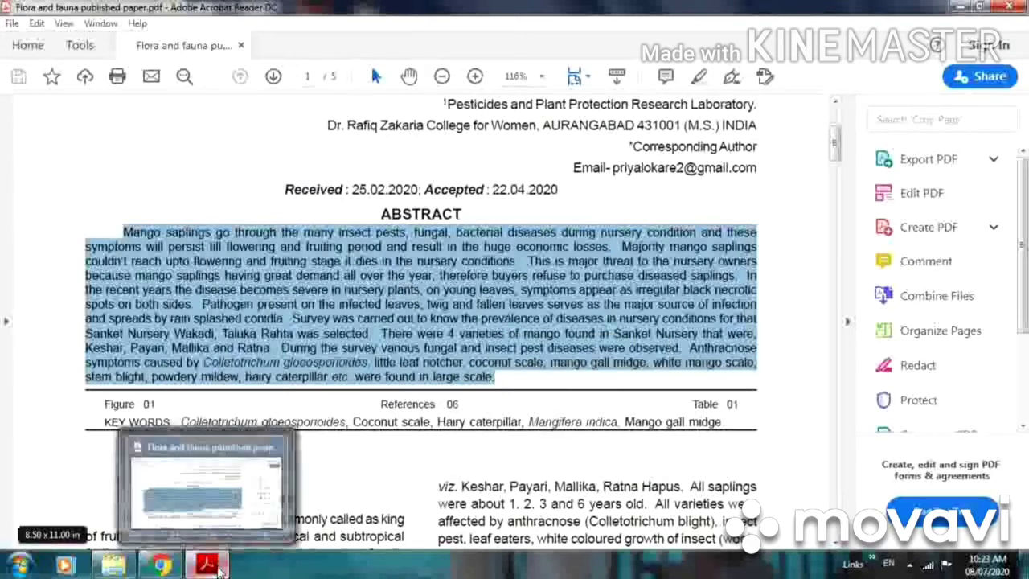
Return to Manuscript Matcher in Chrome, paste the copied text as the manuscript's abstract, and find matching journals
mouse_move(161, 565)
left_click(150, 485)
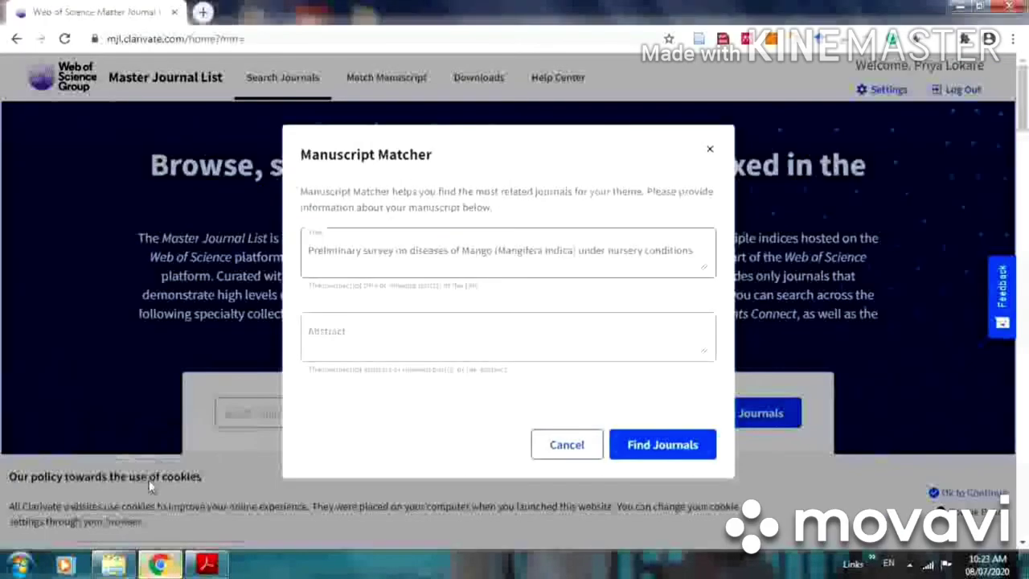
left_click(347, 335)
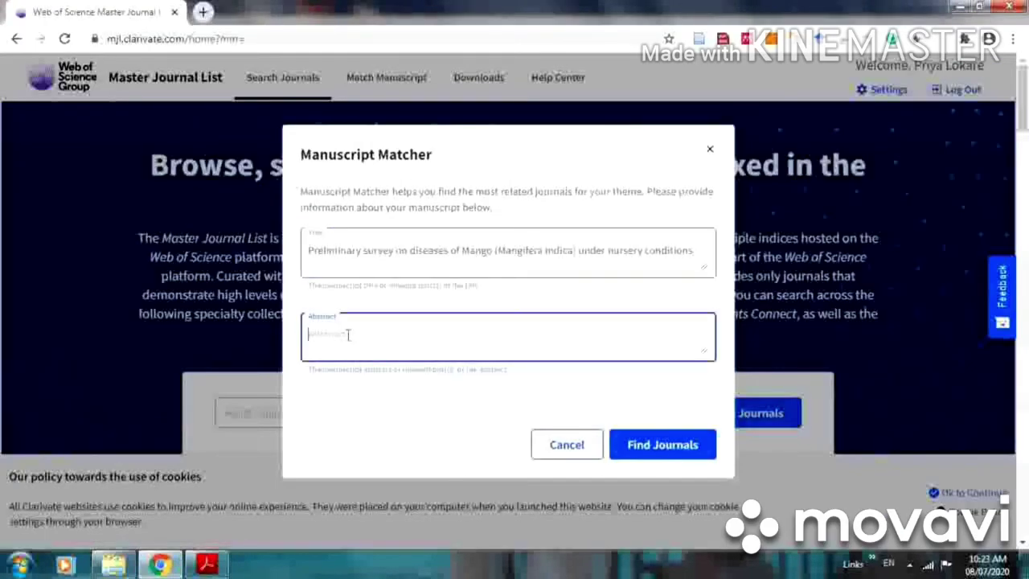
key("ctrl+v")
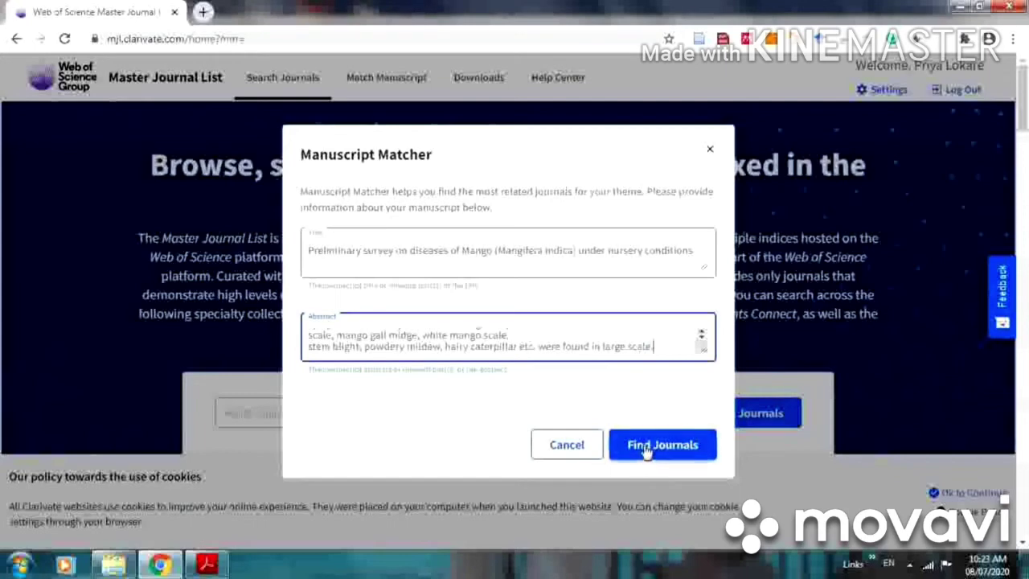
left_click(647, 450)
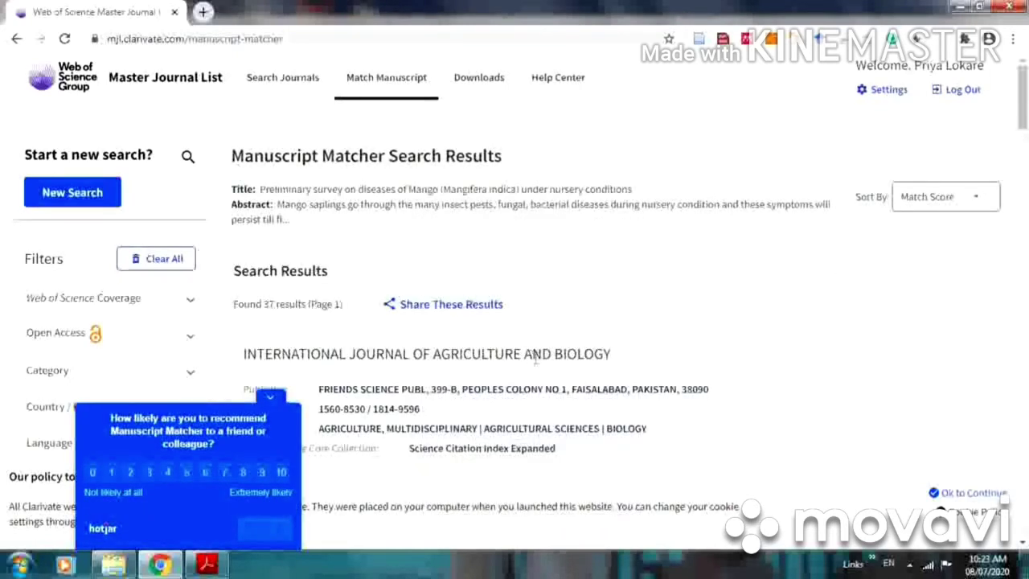
Look through the matched journals, comparing their publishers, categories, Web of Science indexes, match scores and top keywords
scroll(511, 362, "down", 2)
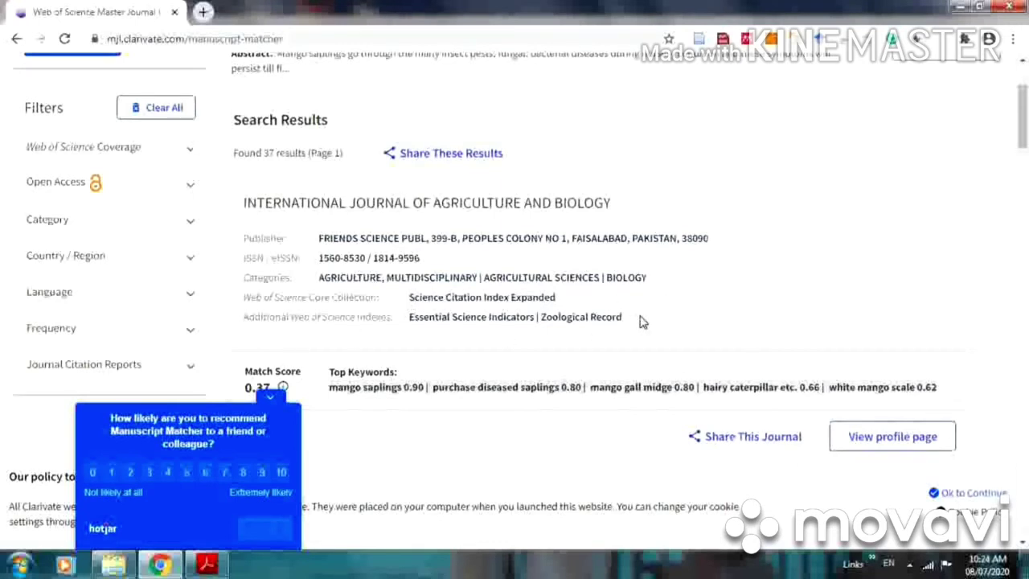
scroll(495, 358, "down", 2)
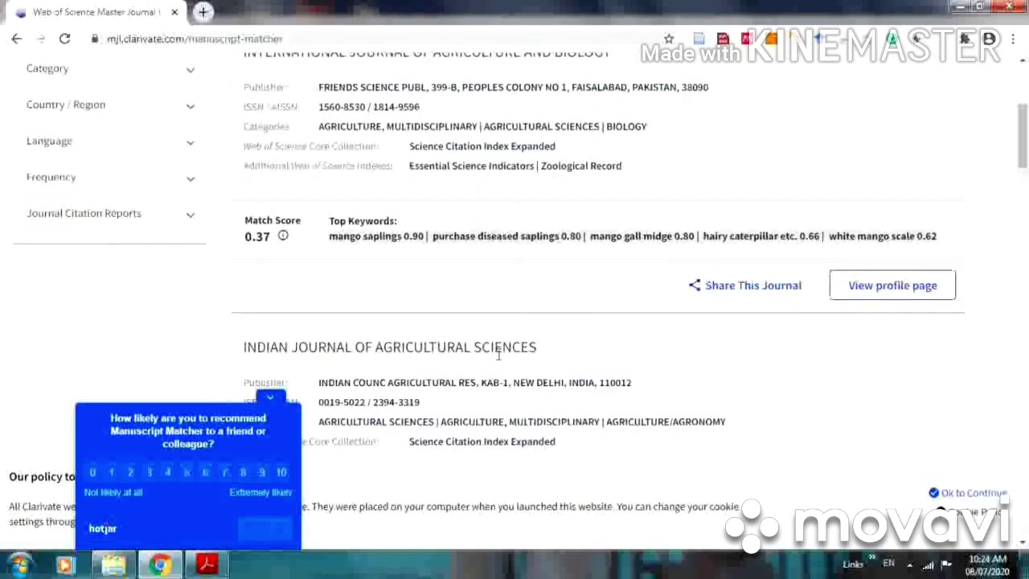
scroll(507, 359, "down", 3)
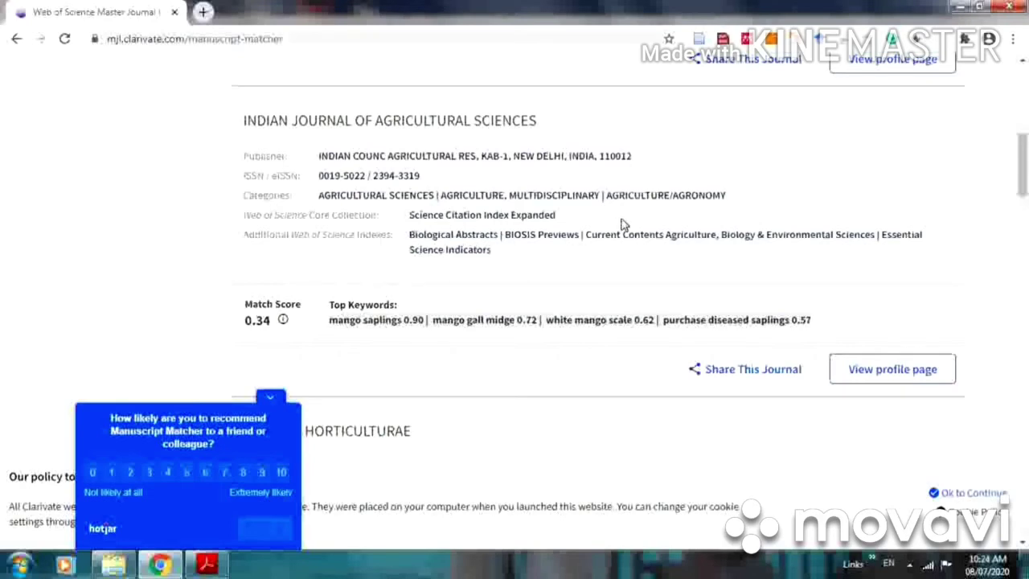
scroll(448, 299, "down", 6)
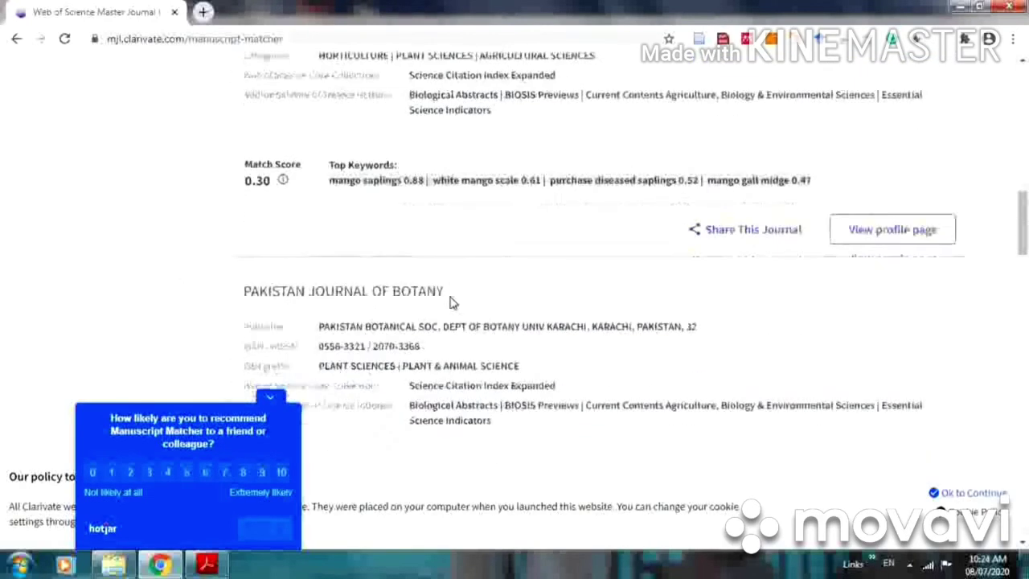
scroll(452, 302, "up", 1)
scroll(452, 302, "up", 2)
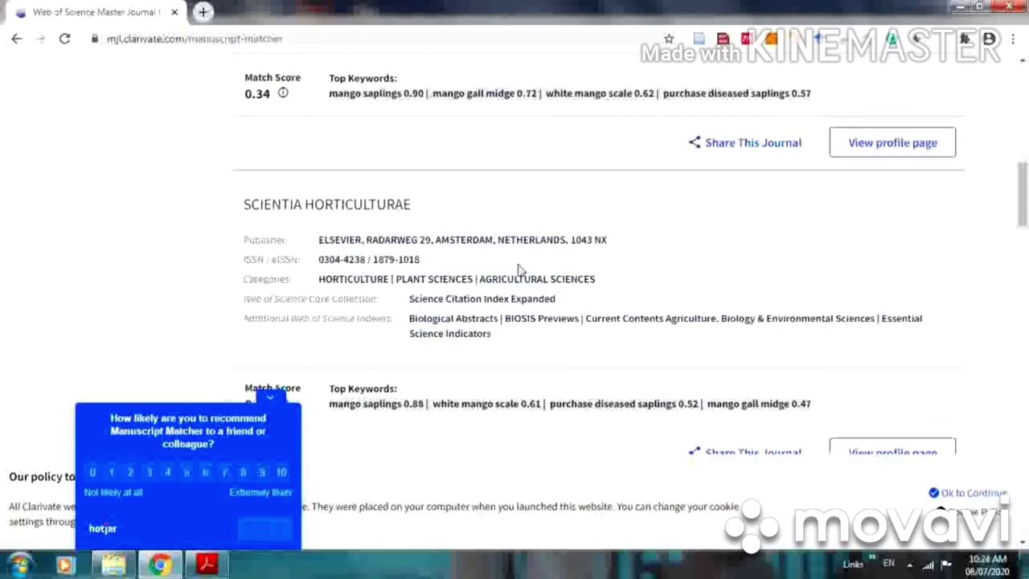
scroll(519, 269, "down", 4)
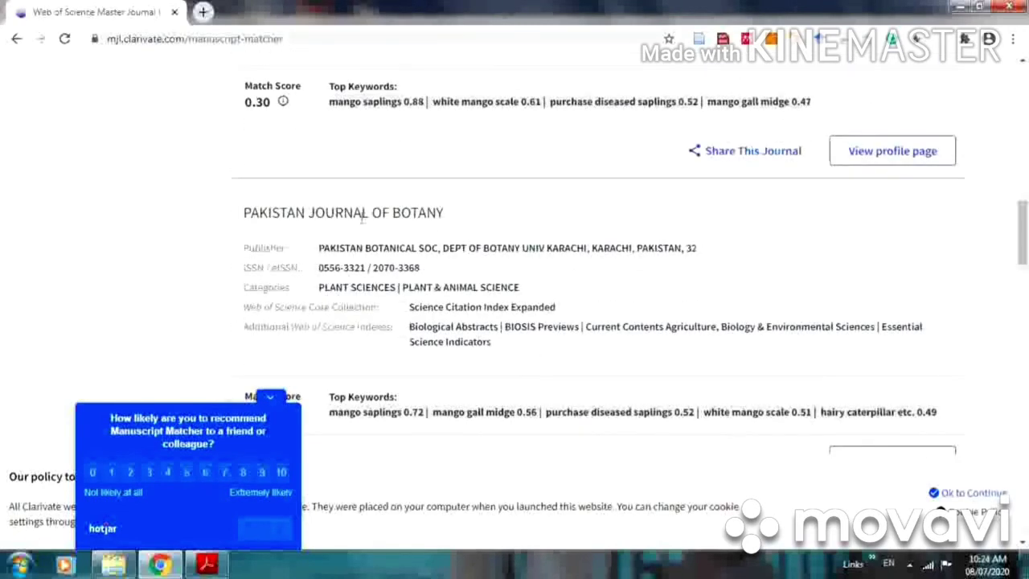
scroll(519, 305, "down", 4)
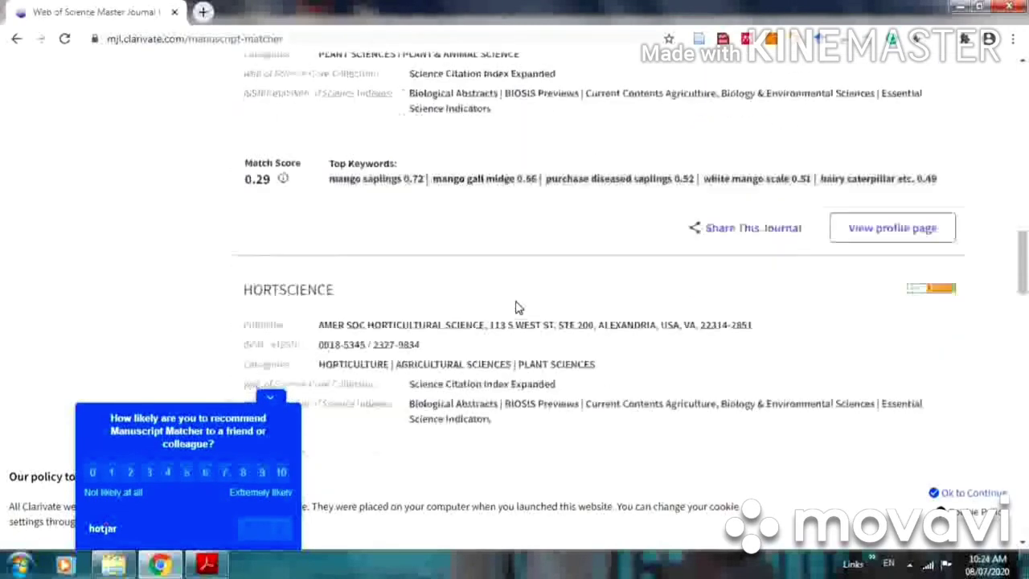
scroll(513, 378, "down", 13)
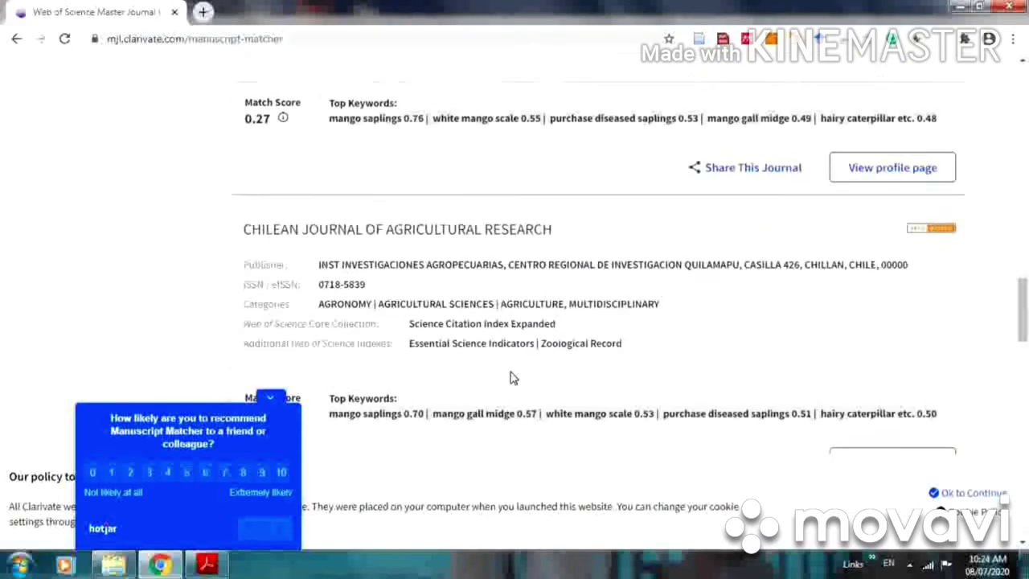
scroll(512, 377, "down", 5)
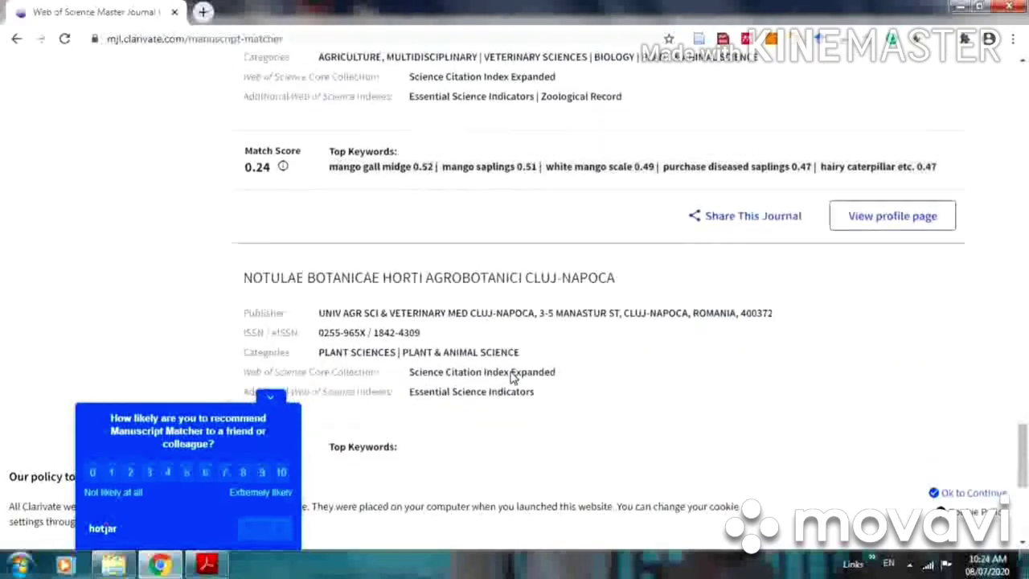
scroll(461, 304, "up", 20)
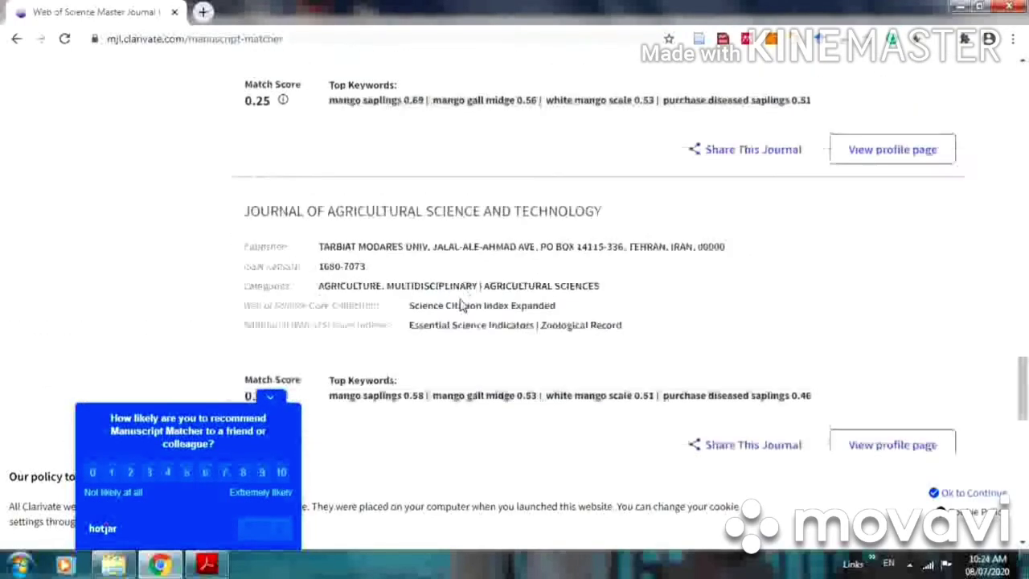
scroll(457, 301, "up", 15)
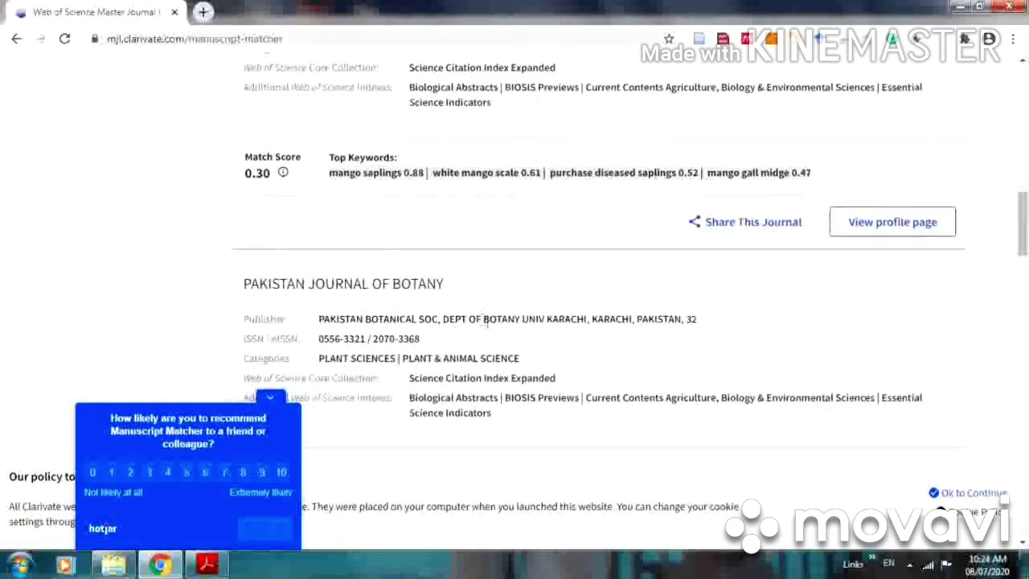
scroll(483, 338, "up", 1)
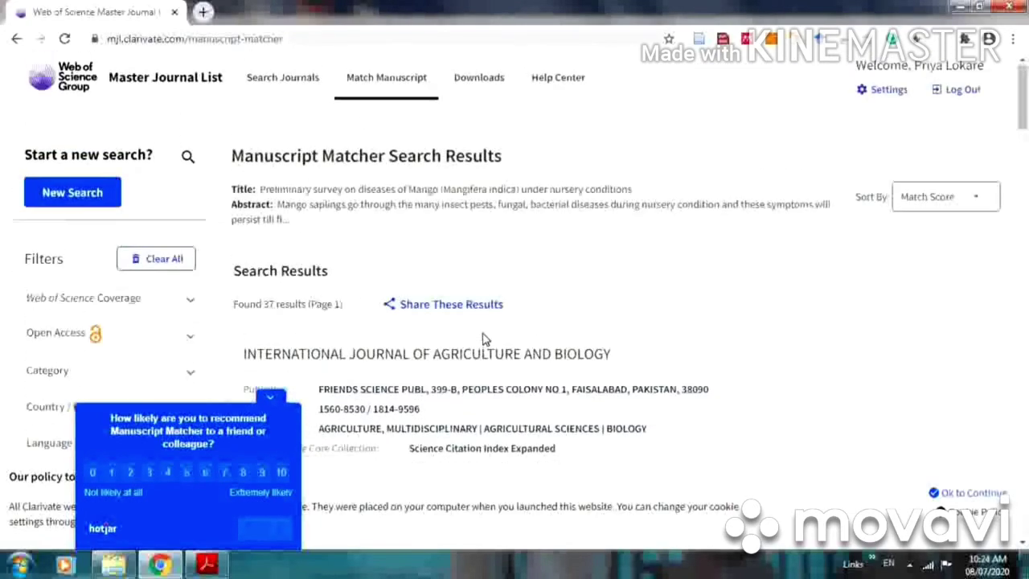
View the profile page of the International Journal of Agriculture and Biology from the match results
scroll(486, 338, "down", 3)
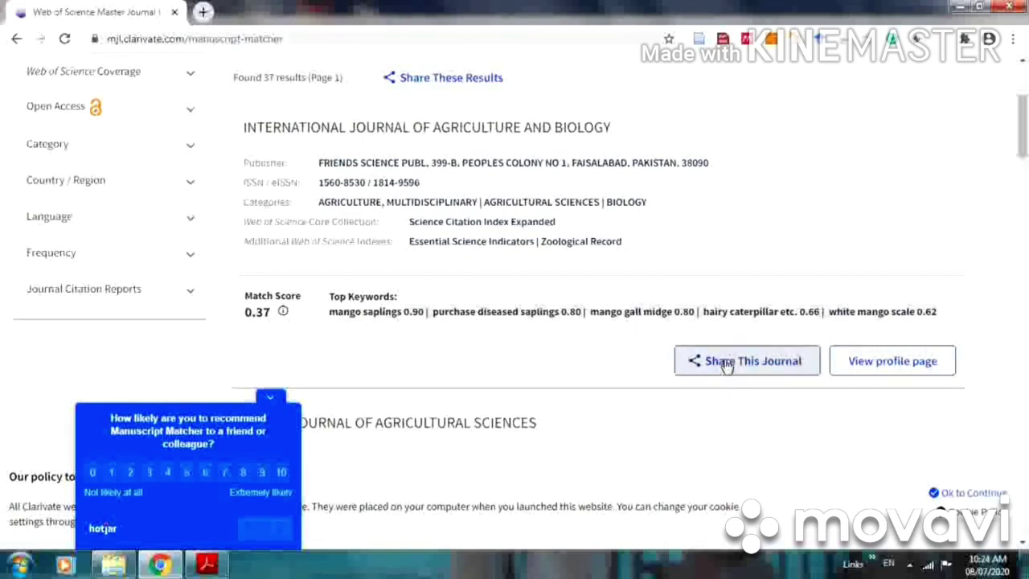
left_click(928, 361)
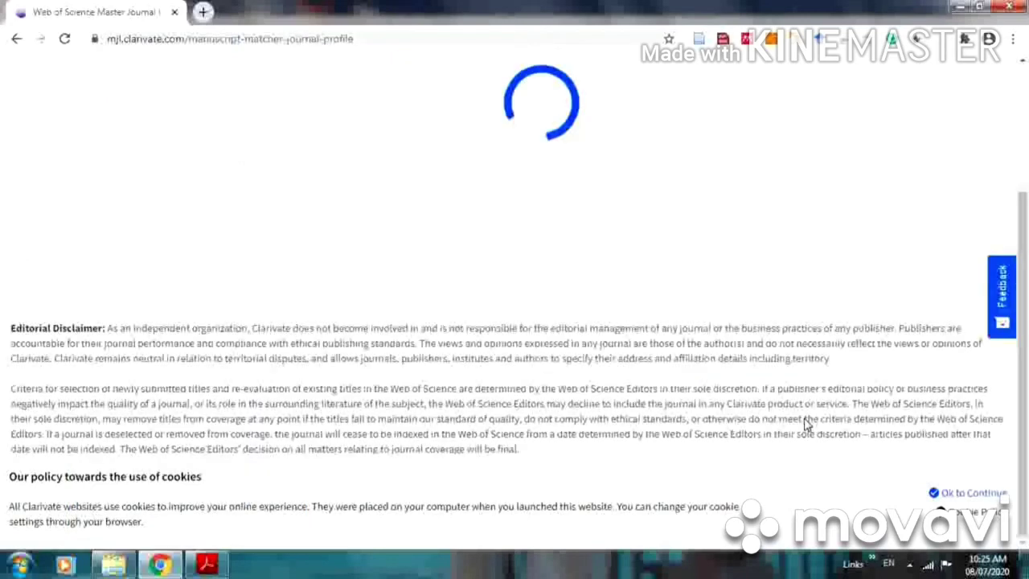
scroll(805, 420, "up", 3)
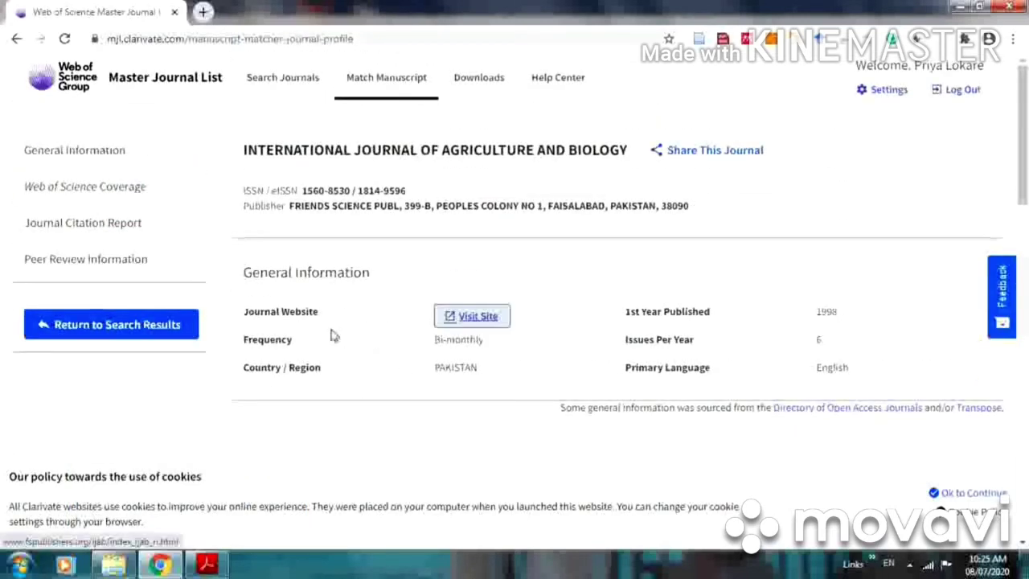
Open the journal's website in a new tab from the profile's general information
left_click(484, 316)
left_click(570, 301)
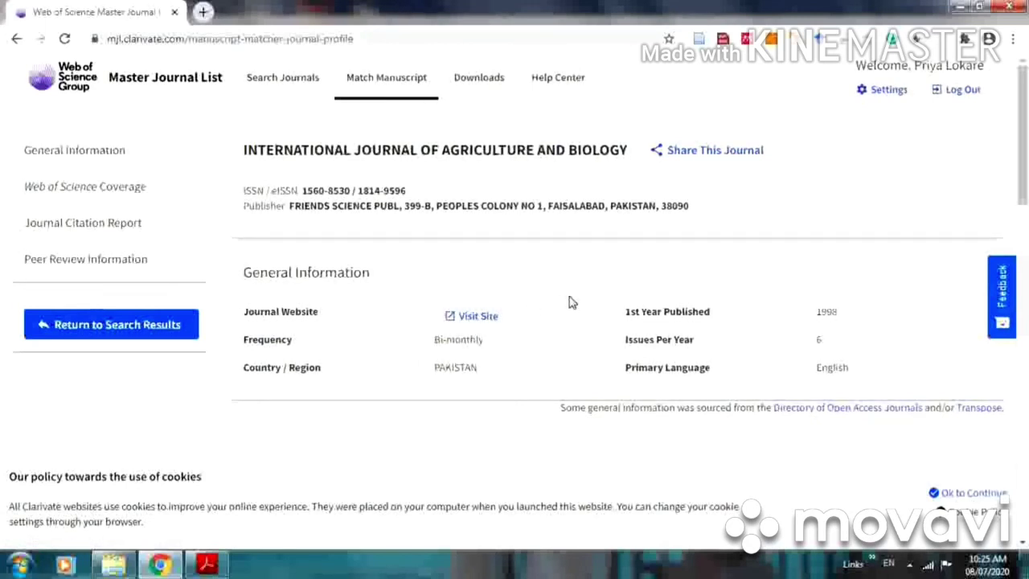
left_click(492, 324)
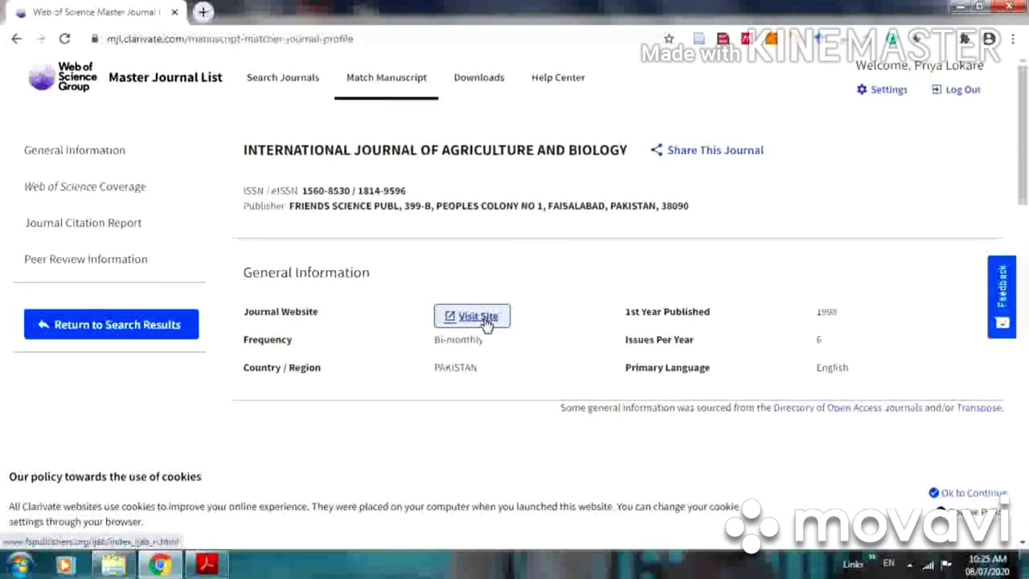
right_click(450, 323)
left_click(517, 334)
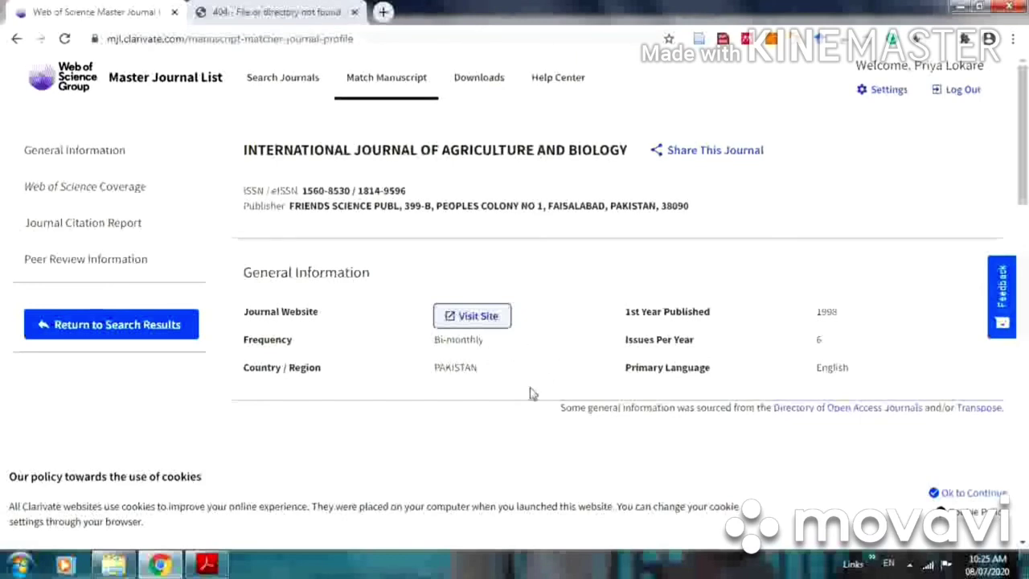
Examine the journal profile's general information, Web of Science coverage, impact factors in the citation report and peer review section
scroll(530, 393, "down", 3)
scroll(461, 387, "down", 3)
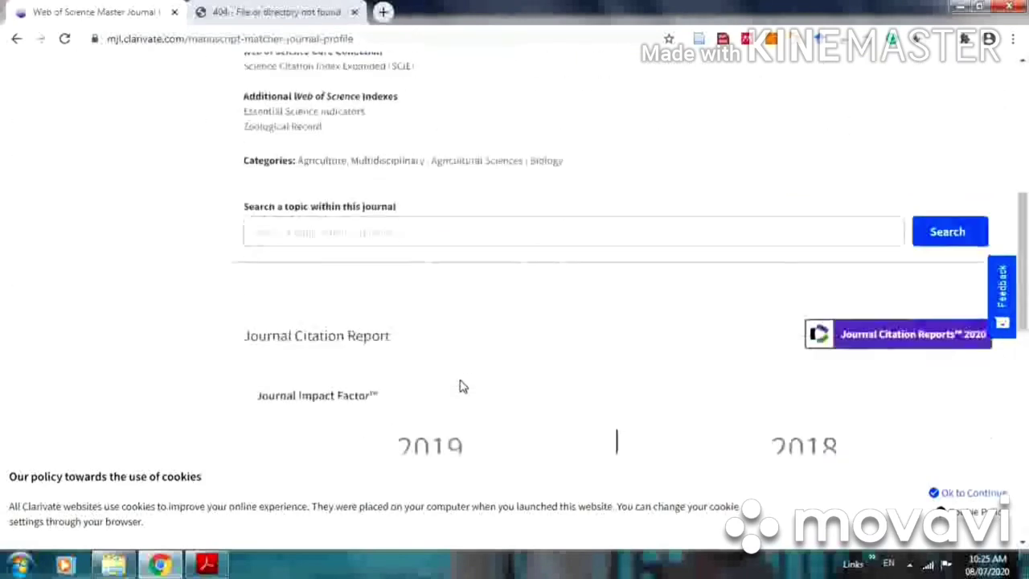
scroll(459, 382, "up", 2)
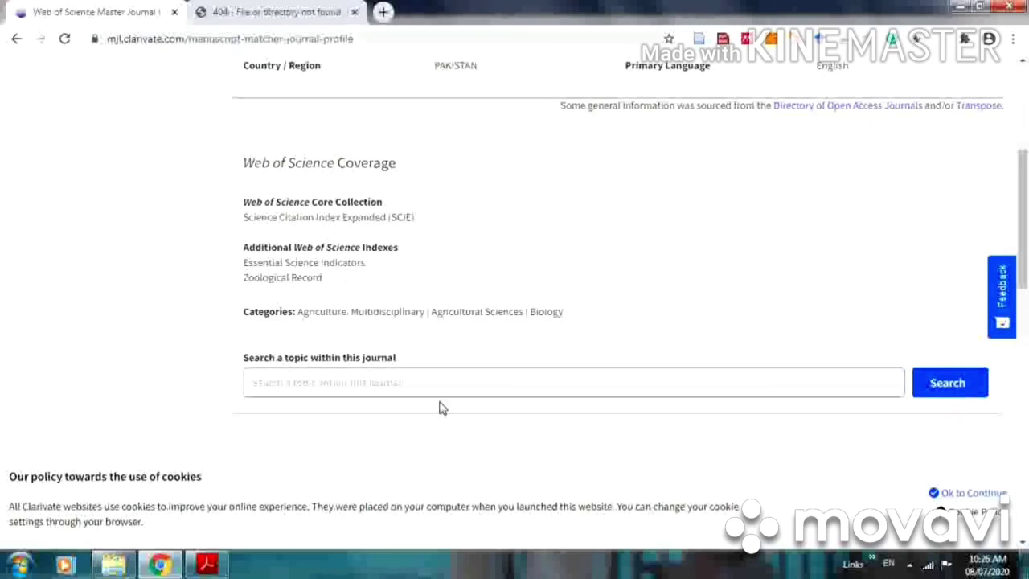
scroll(443, 407, "down", 4)
scroll(443, 422, "down", 3)
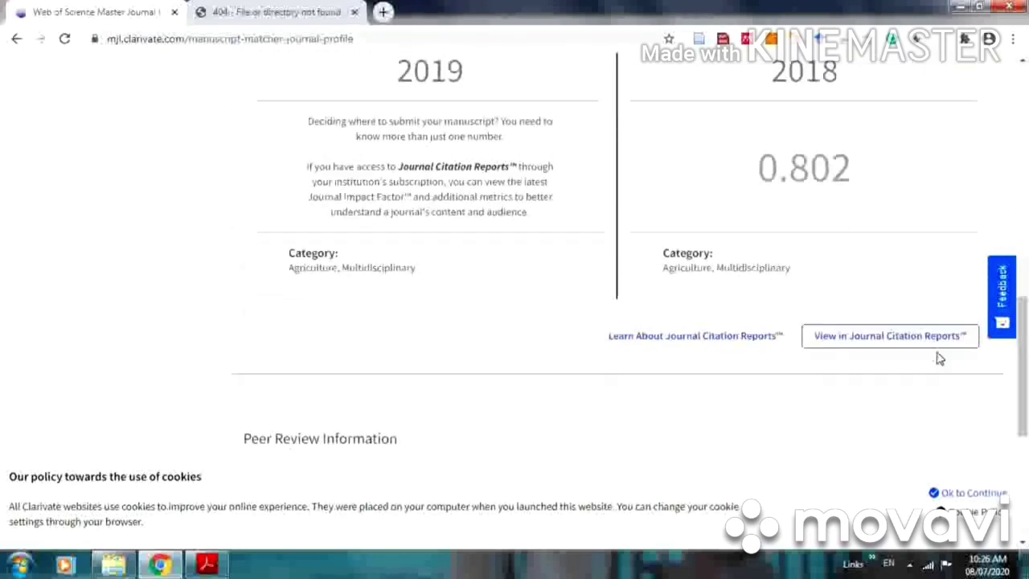
scroll(844, 370, "down", 1)
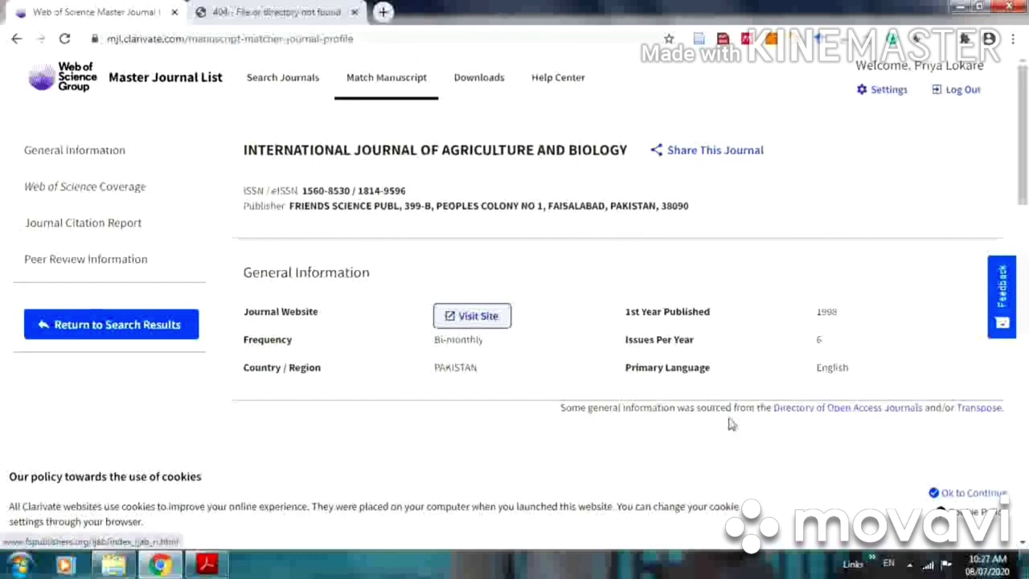
scroll(624, 386, "down", 5)
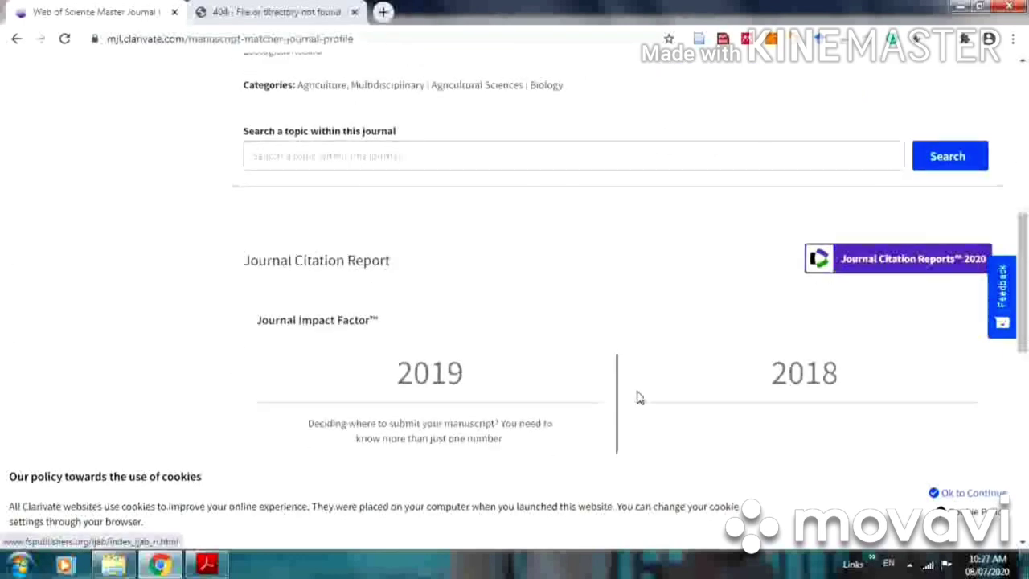
scroll(635, 397, "down", 5)
scroll(639, 396, "up", 10)
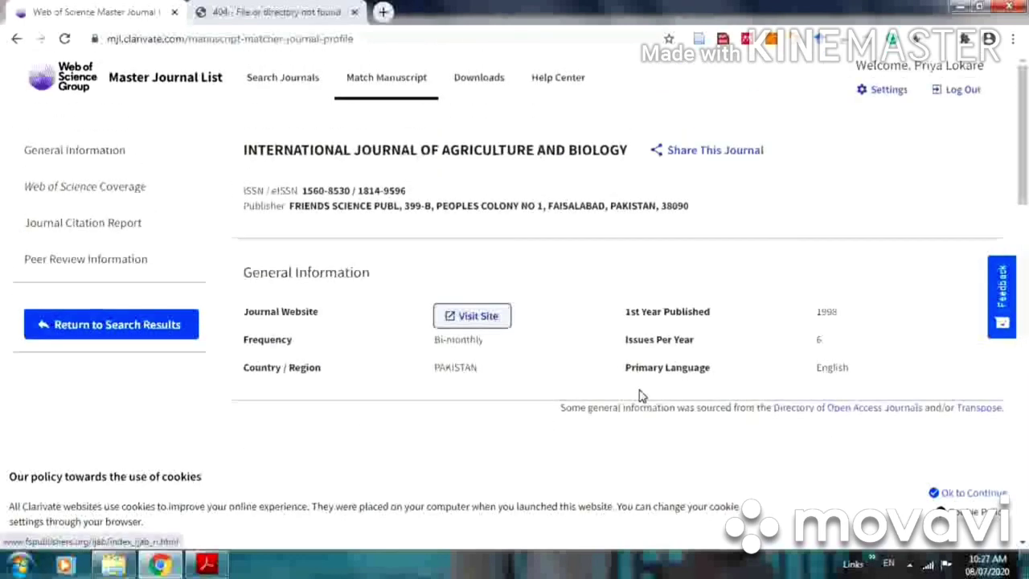